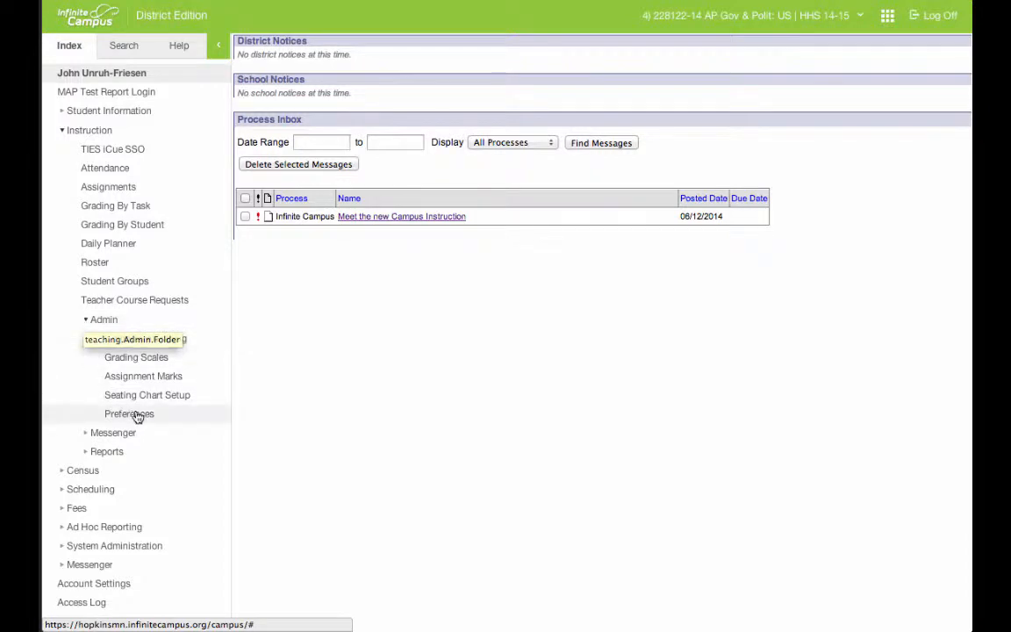
Step: Open the section's teacher preferences, choose Term Final as the default grading task and save the preferences
{"action": "left_click", "coordinate": [137, 416]}
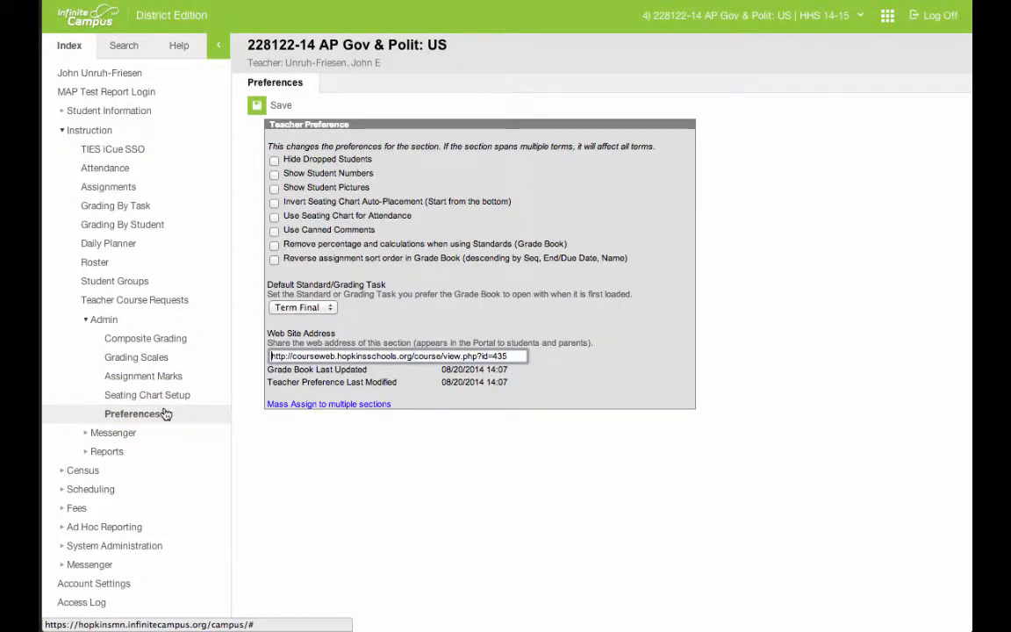
{"action": "left_click", "coordinate": [331, 310]}
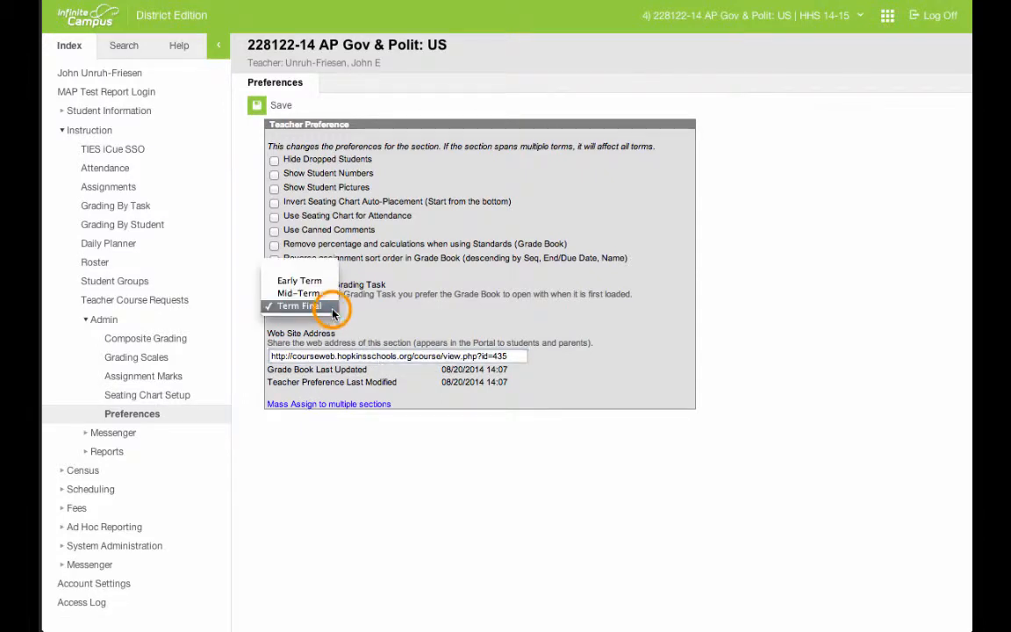
{"action": "left_click", "coordinate": [303, 306]}
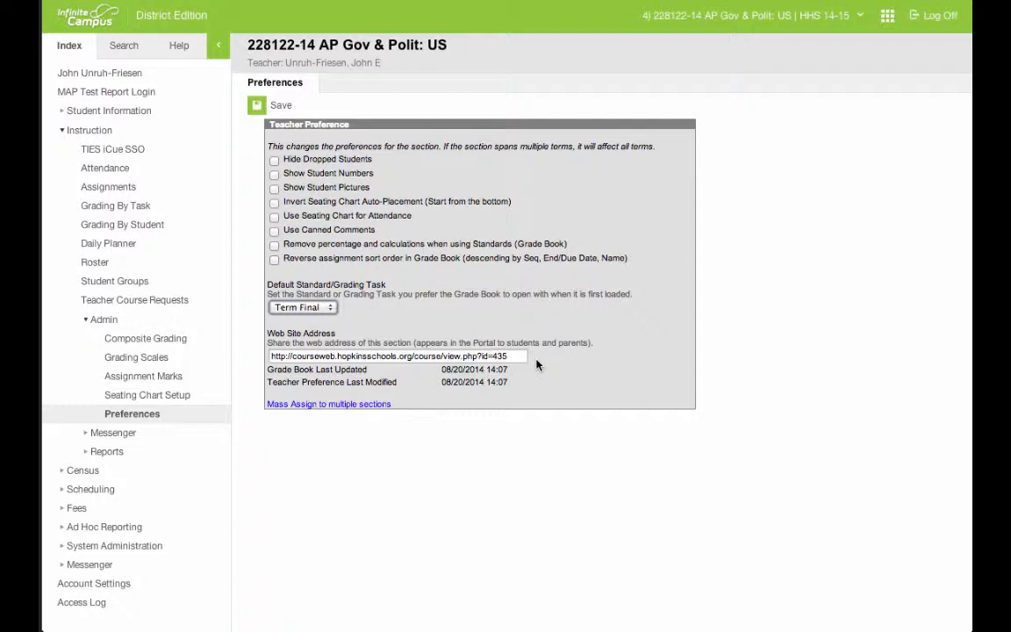
{"action": "left_click", "coordinate": [257, 106]}
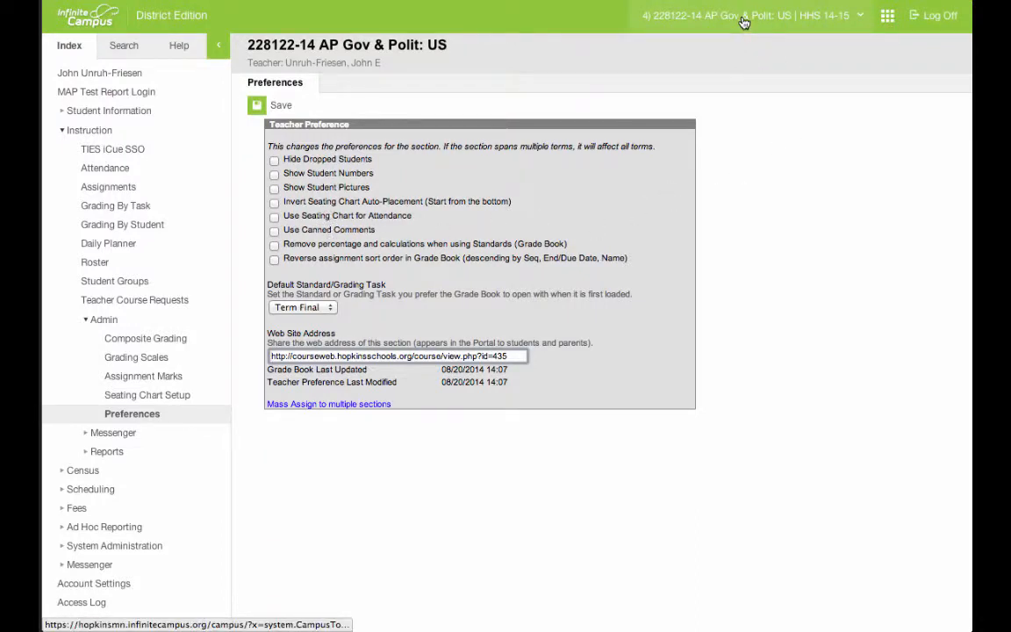
Step: Look at the year, school and section selectors, and switch from Campus Tools to Campus Instruction Beta
{"action": "left_click", "coordinate": [853, 18]}
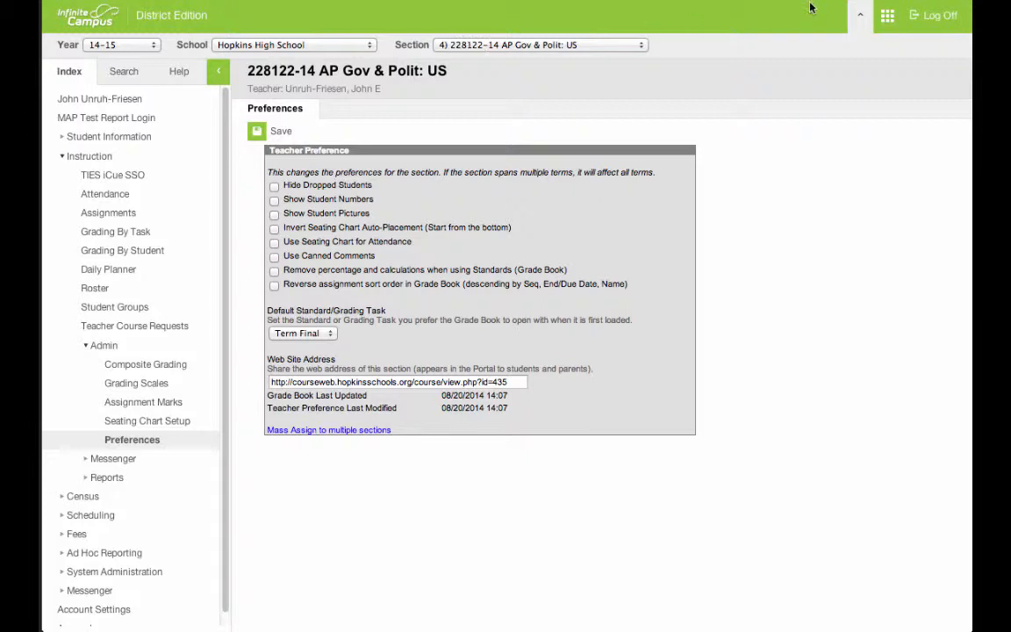
{"action": "left_click", "coordinate": [859, 16]}
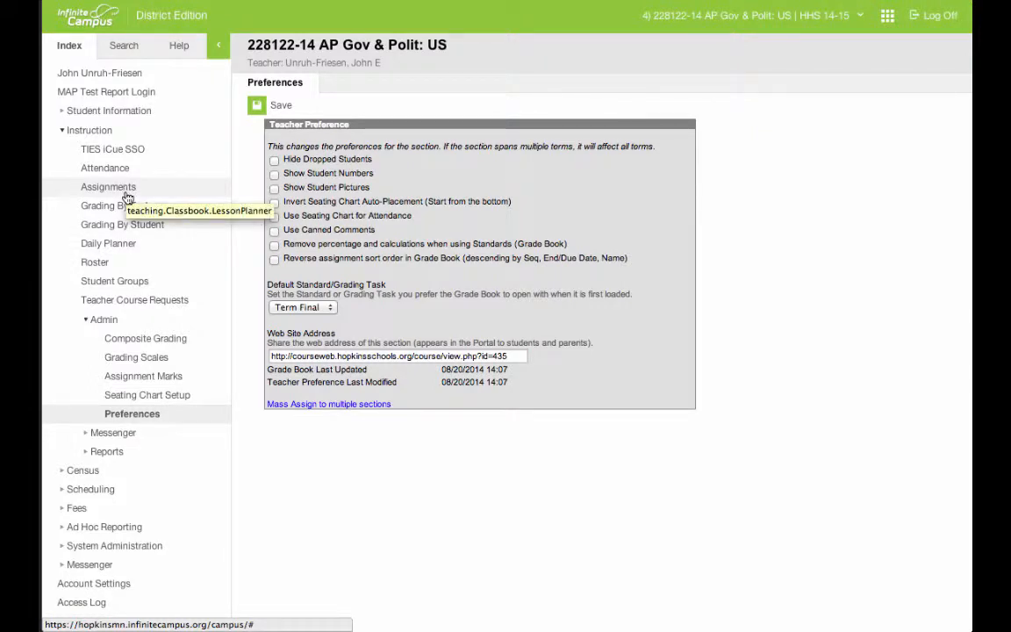
{"action": "left_click", "coordinate": [890, 19]}
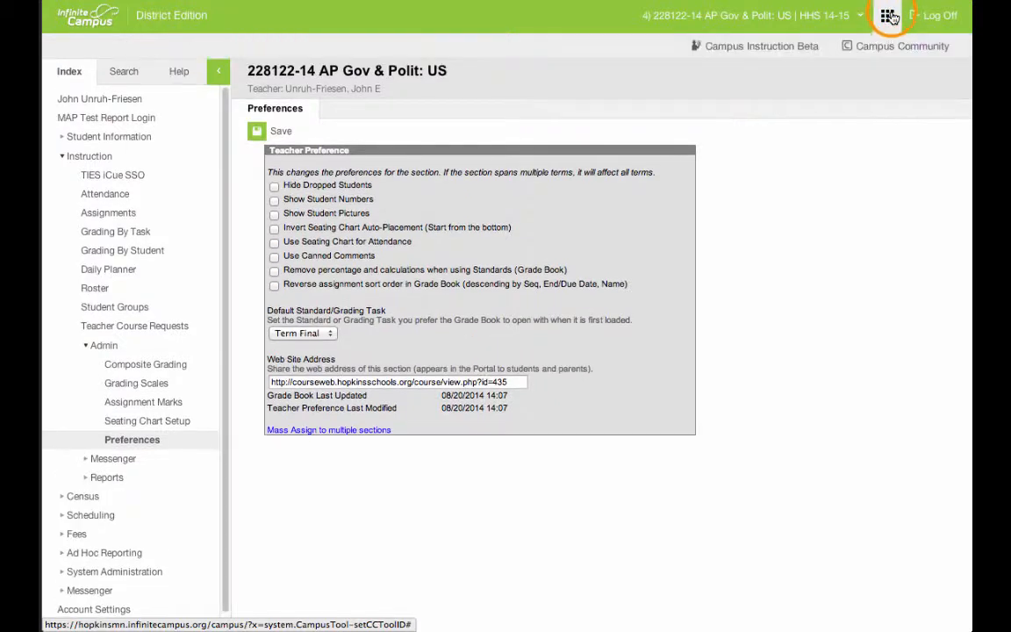
{"action": "left_click", "coordinate": [763, 53]}
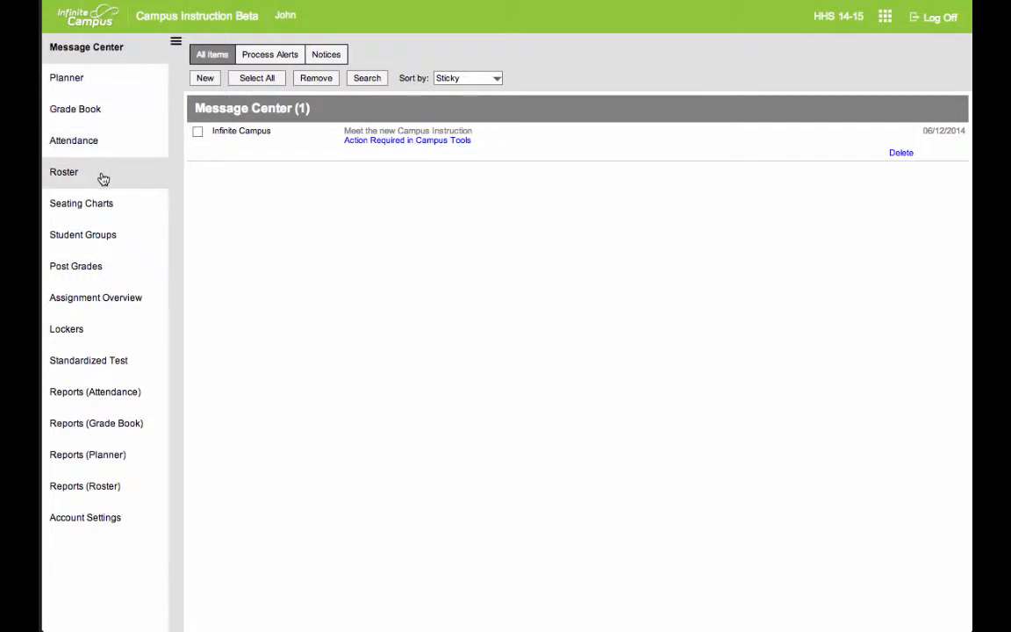
{"action": "left_click", "coordinate": [175, 44]}
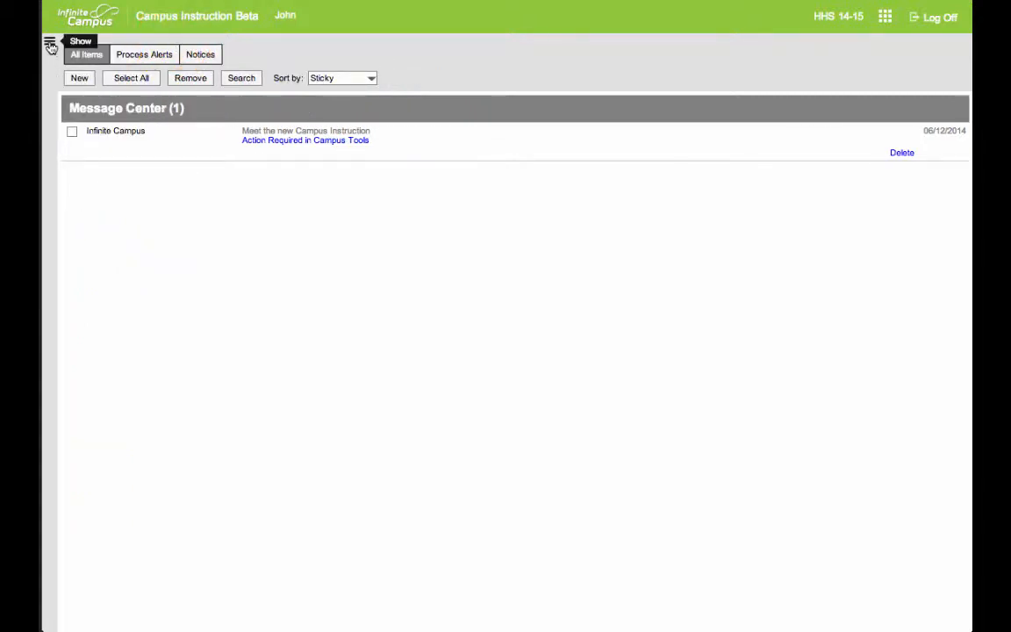
{"action": "left_click", "coordinate": [49, 41]}
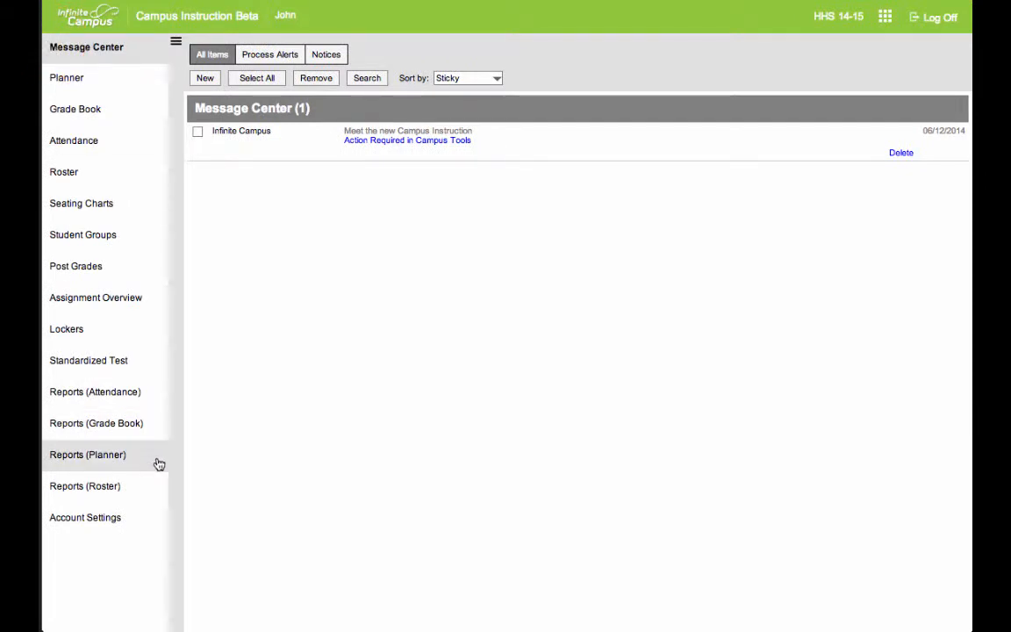
Step: In the account settings, set Campus Instruction Beta as the application to load on log in and save the preferences
{"action": "left_click", "coordinate": [79, 520]}
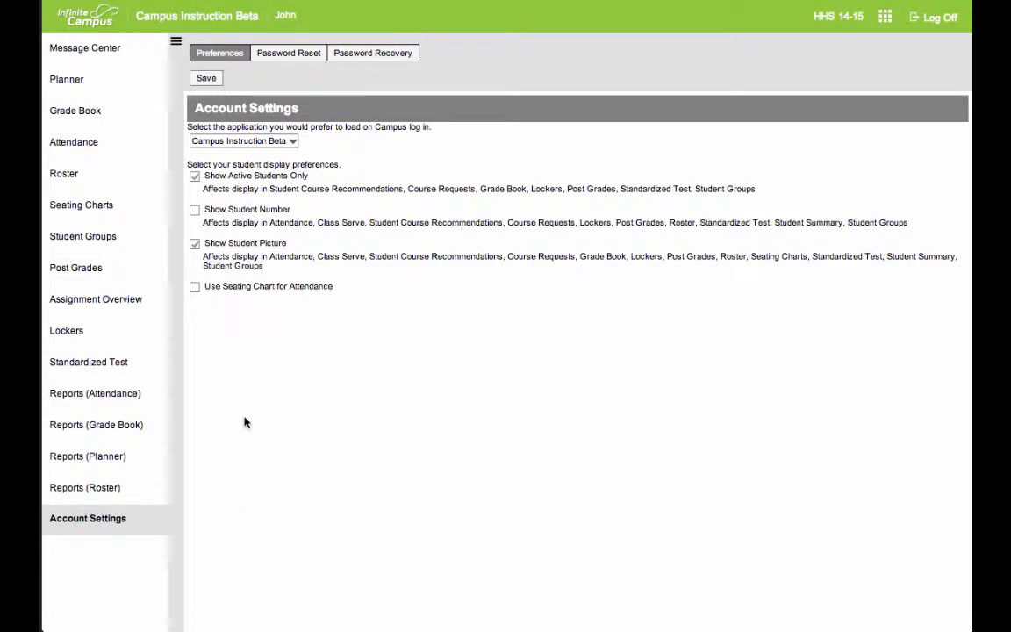
{"action": "left_click", "coordinate": [283, 142]}
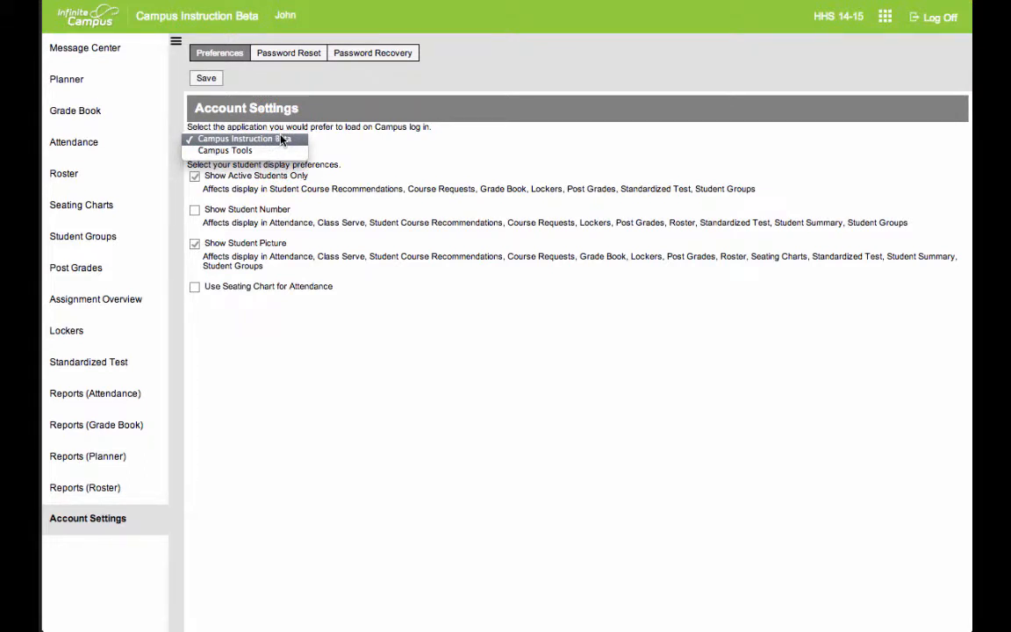
{"action": "left_click", "coordinate": [234, 150]}
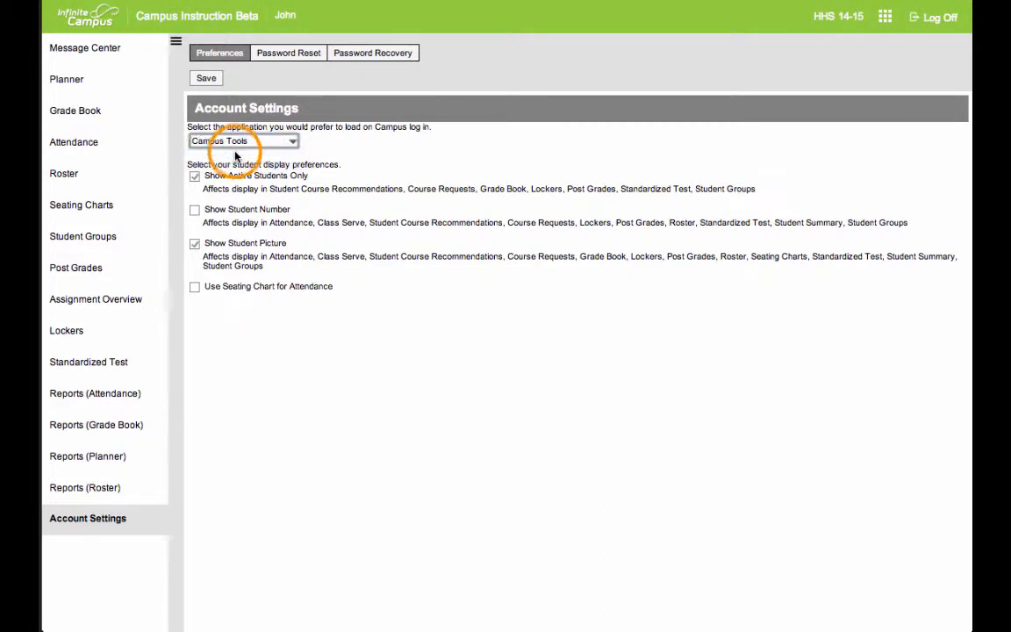
{"action": "left_click", "coordinate": [229, 143]}
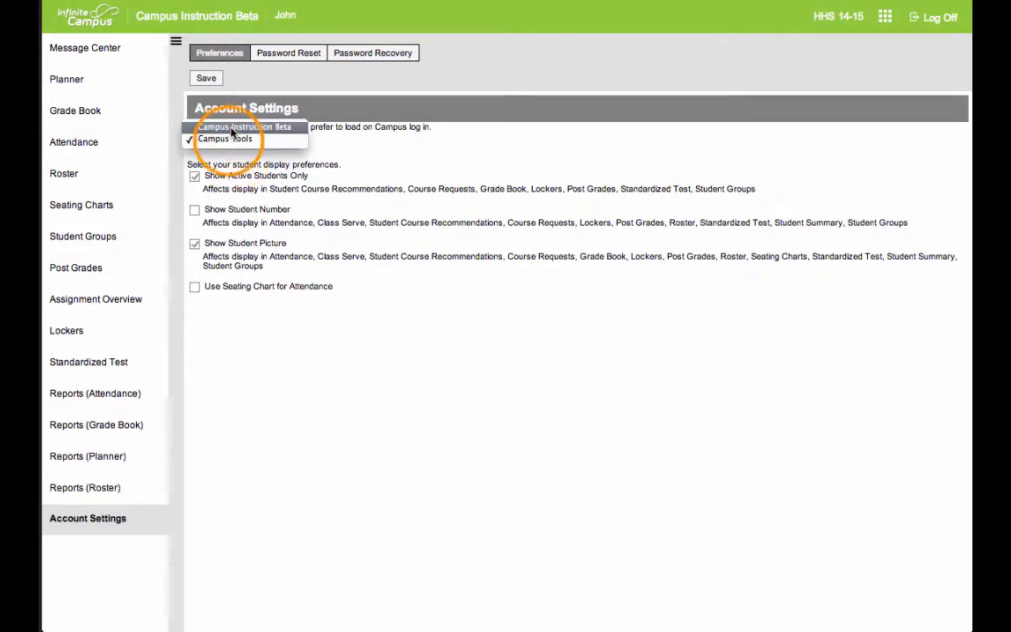
{"action": "left_click", "coordinate": [230, 125]}
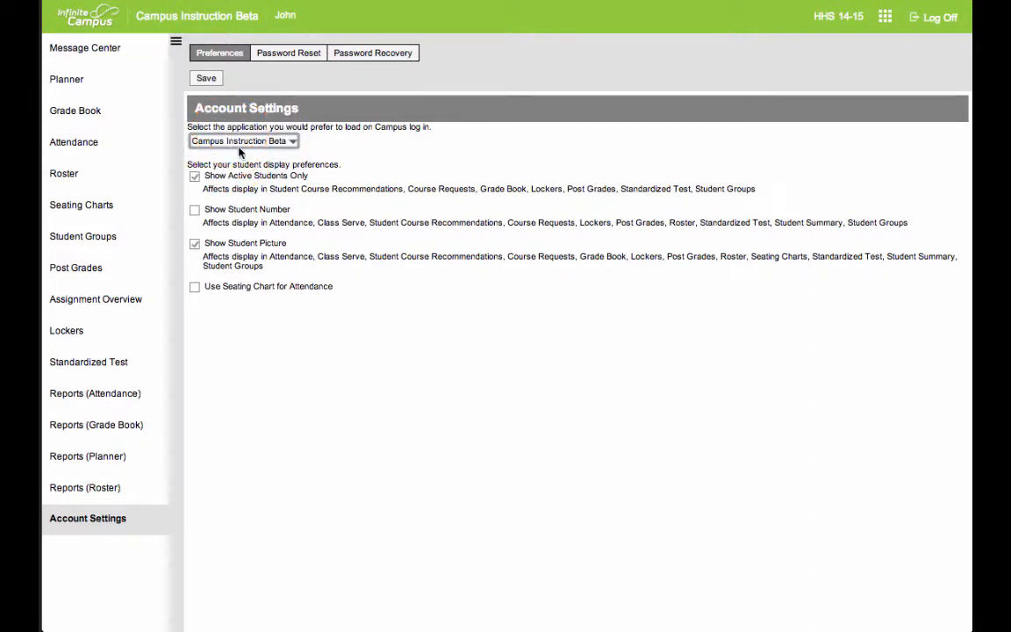
{"action": "left_click", "coordinate": [885, 17]}
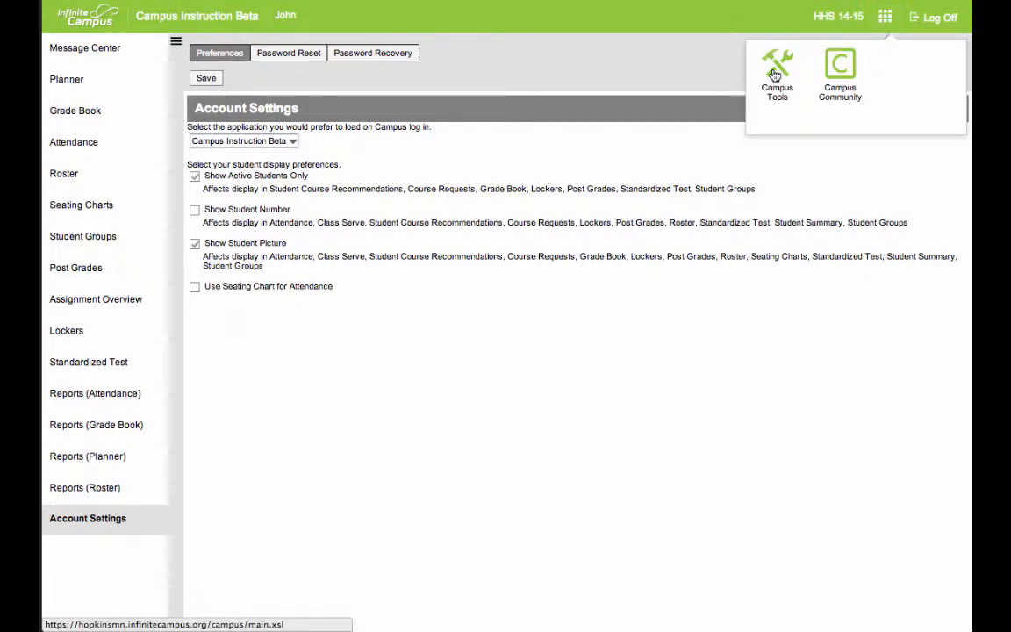
{"action": "left_click", "coordinate": [886, 22]}
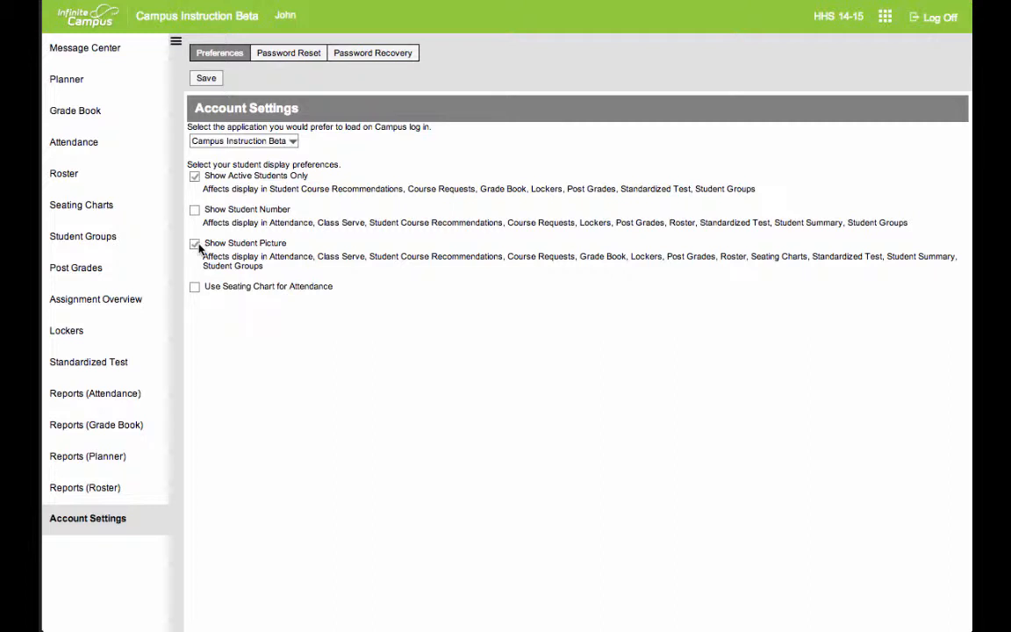
{"action": "left_click", "coordinate": [206, 79]}
Step: Open the category list from the grade book's settings for the AP Gov & Polit: US section
{"action": "left_click", "coordinate": [85, 118]}
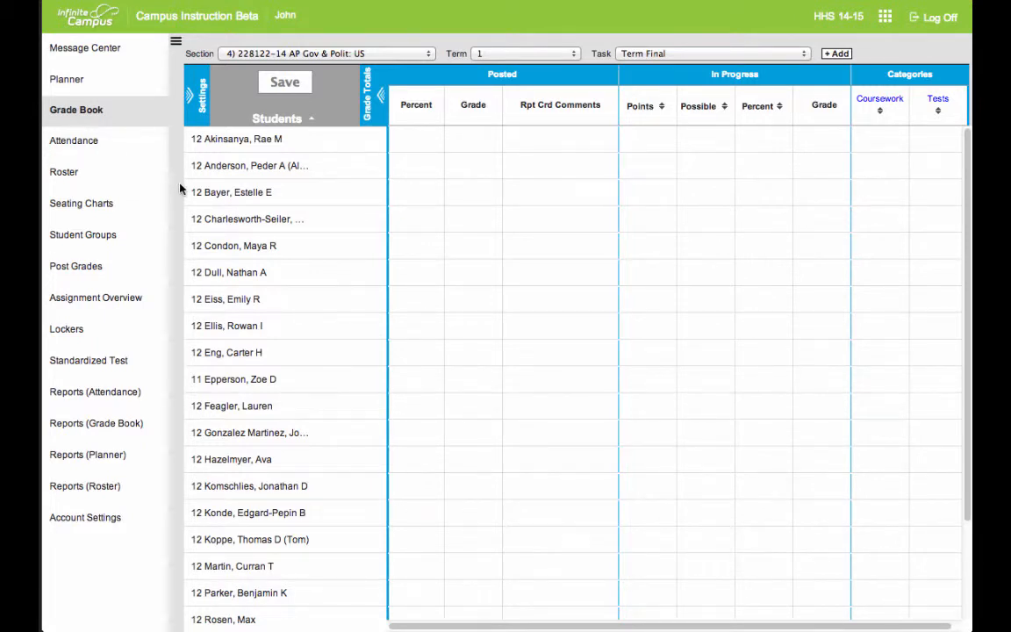
{"action": "left_click", "coordinate": [197, 95]}
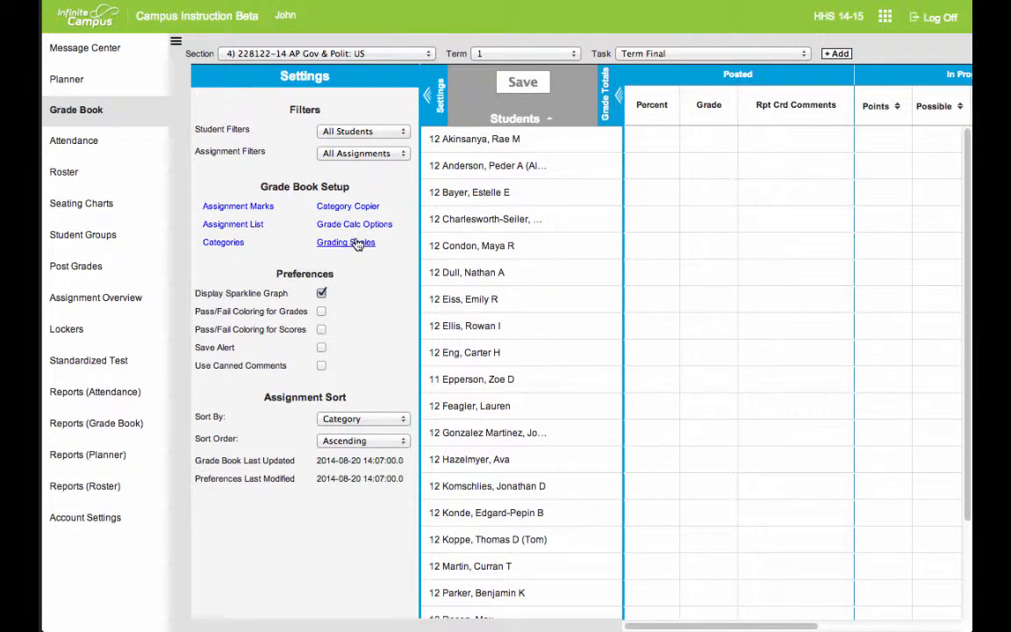
{"action": "left_click", "coordinate": [224, 243]}
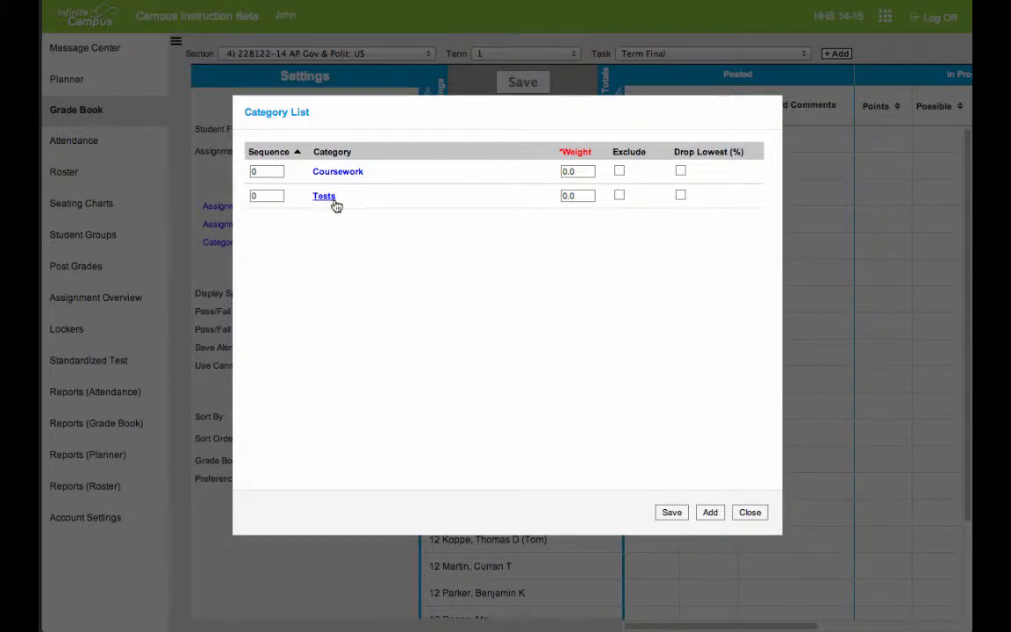
Step: Add a category named Writing for both AP Gov & Polit: US sections and the Term Final task, save it and close the list
{"action": "left_click", "coordinate": [711, 513]}
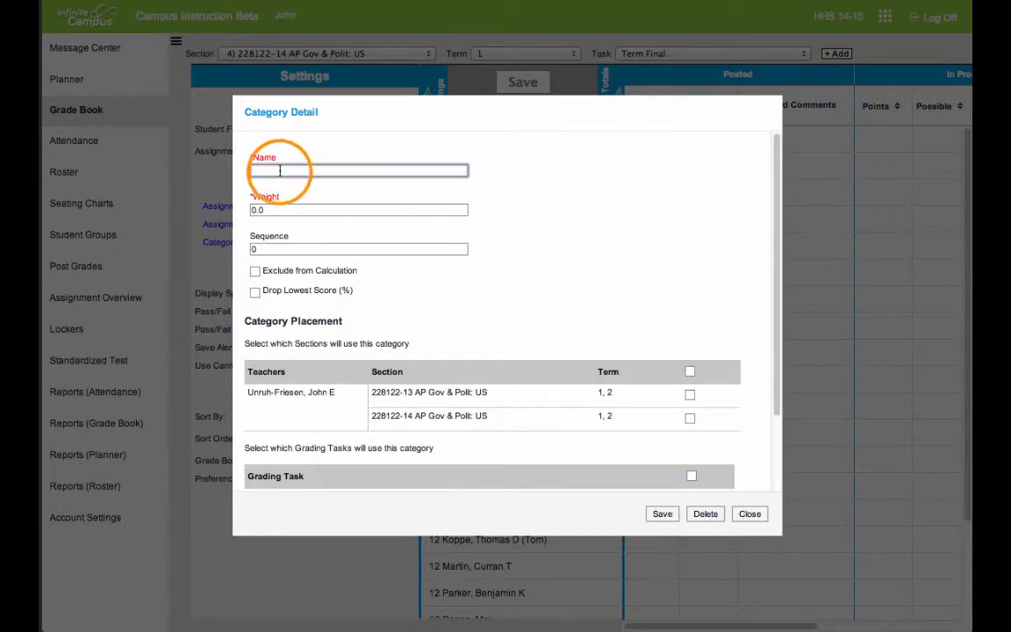
{"action": "type", "text": "ing"}
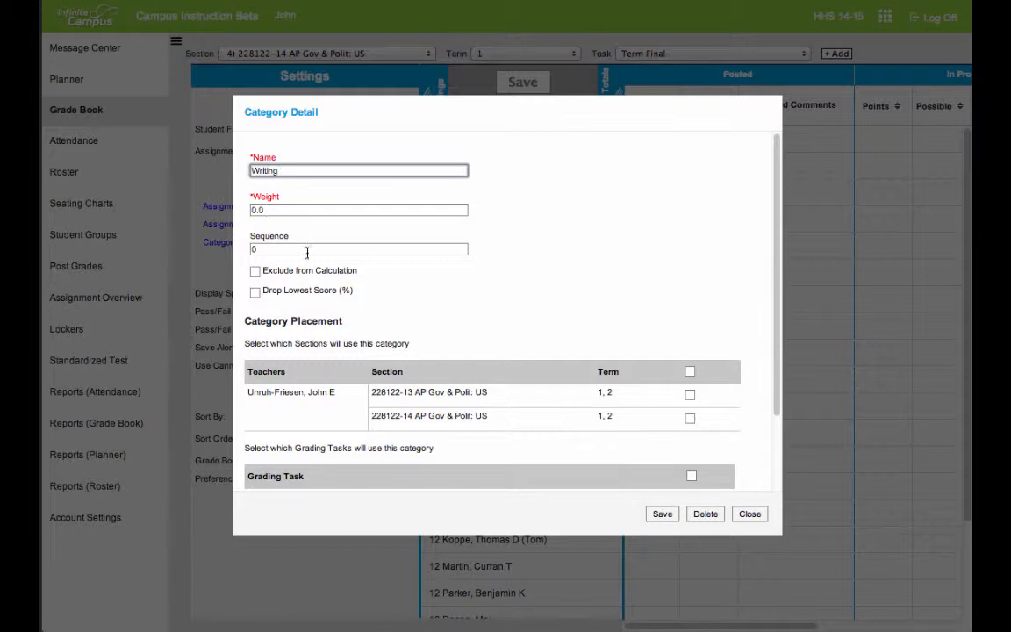
{"action": "scroll", "coordinate": [304, 357], "scroll_direction": "down", "scroll_amount": 3}
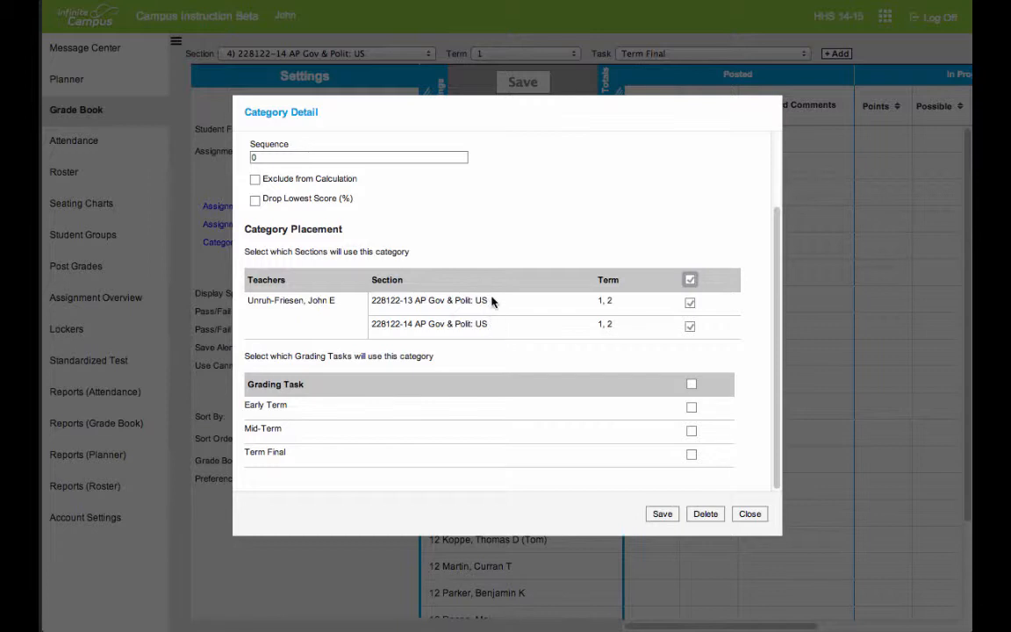
{"action": "left_click", "coordinate": [692, 454]}
{"action": "left_click", "coordinate": [669, 515]}
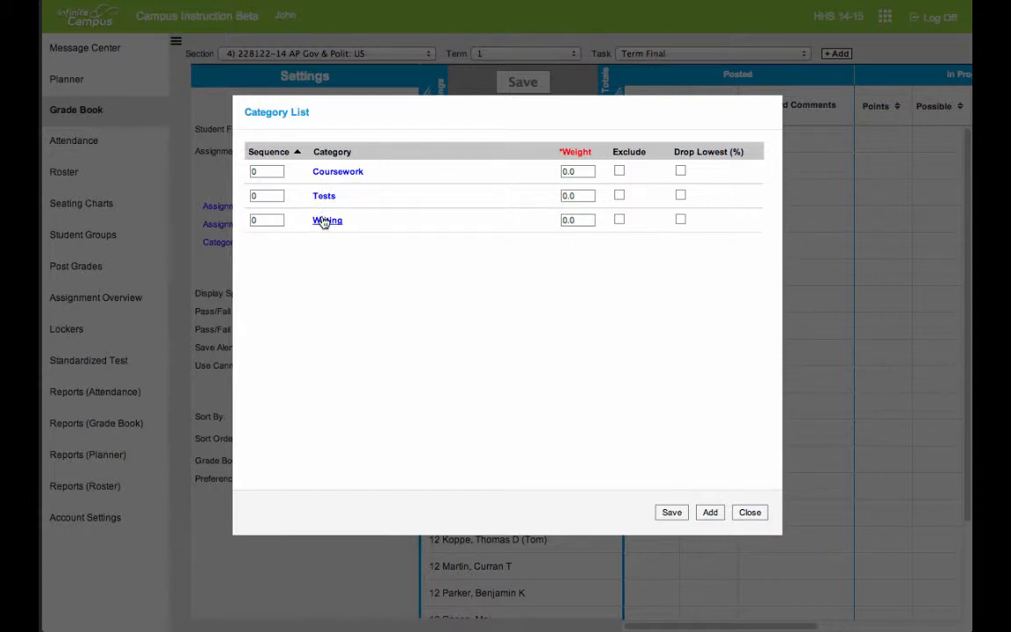
{"action": "left_click", "coordinate": [757, 518]}
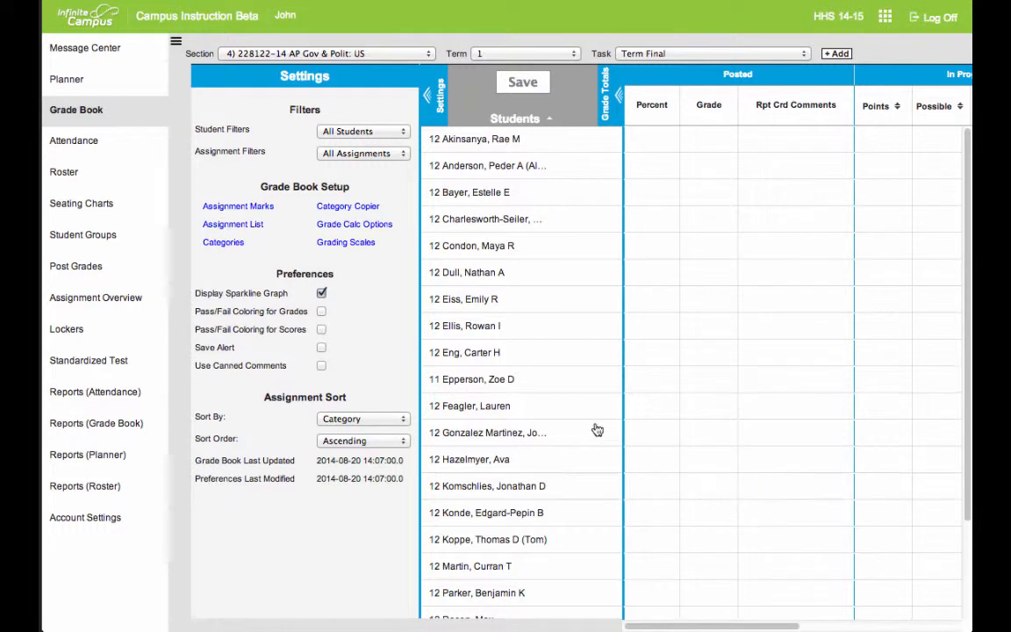
Step: Set the grade calculation for all grading tasks to In Progress Grade with the HHS Curve scale and save it
{"action": "left_click", "coordinate": [347, 227]}
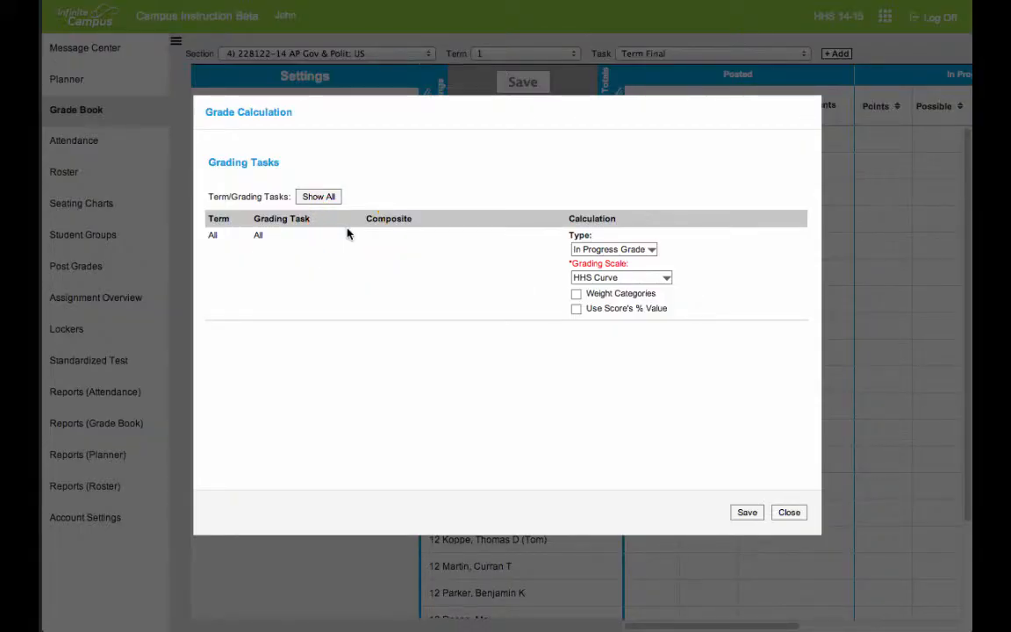
{"action": "left_click", "coordinate": [590, 250]}
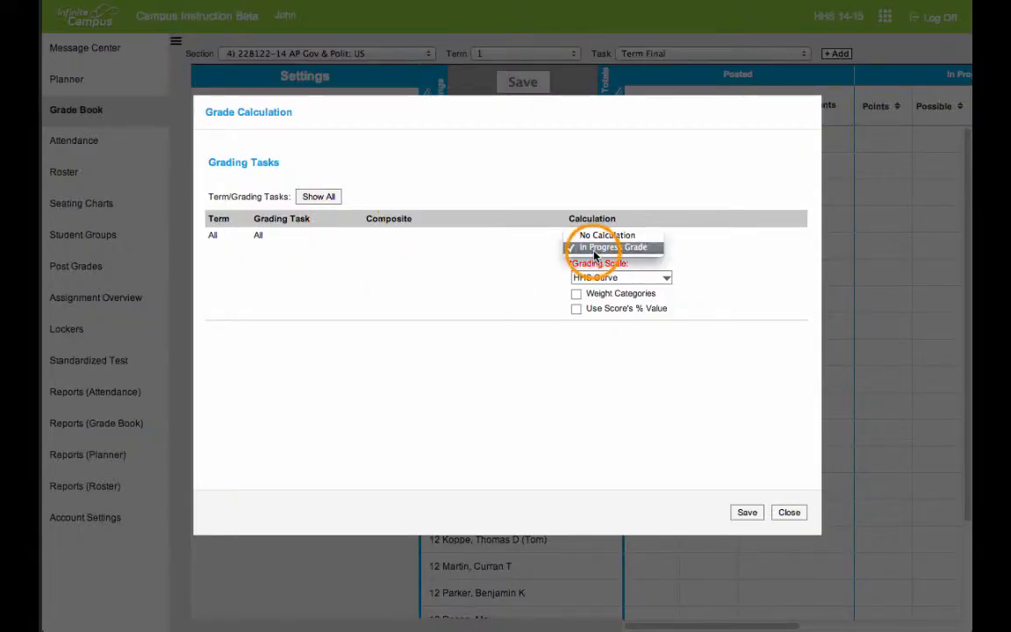
{"action": "left_click", "coordinate": [594, 251]}
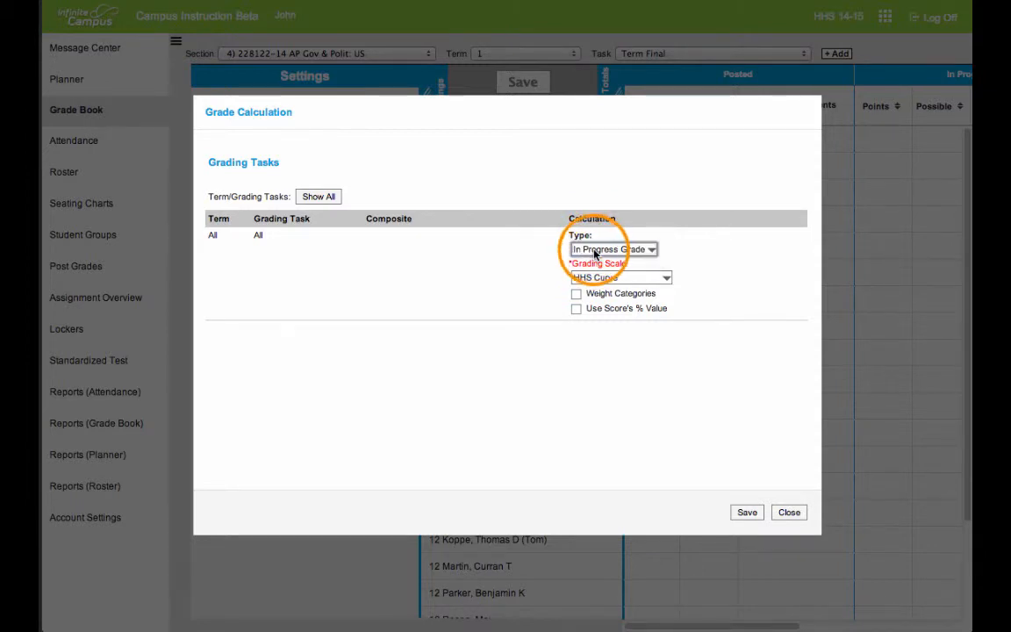
{"action": "left_click", "coordinate": [595, 279]}
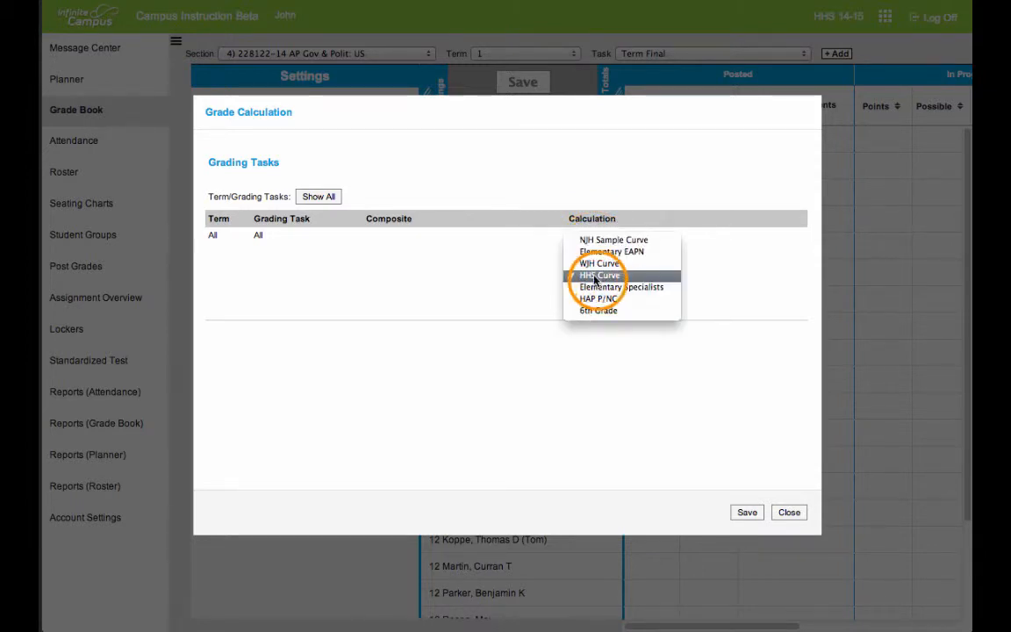
{"action": "left_click", "coordinate": [594, 278]}
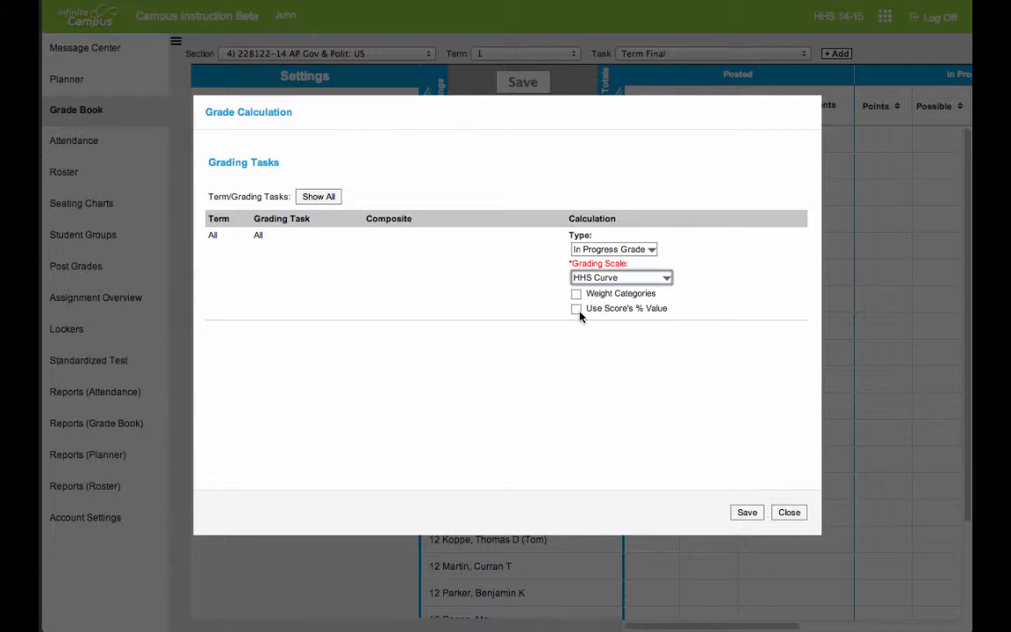
{"action": "left_click", "coordinate": [754, 516]}
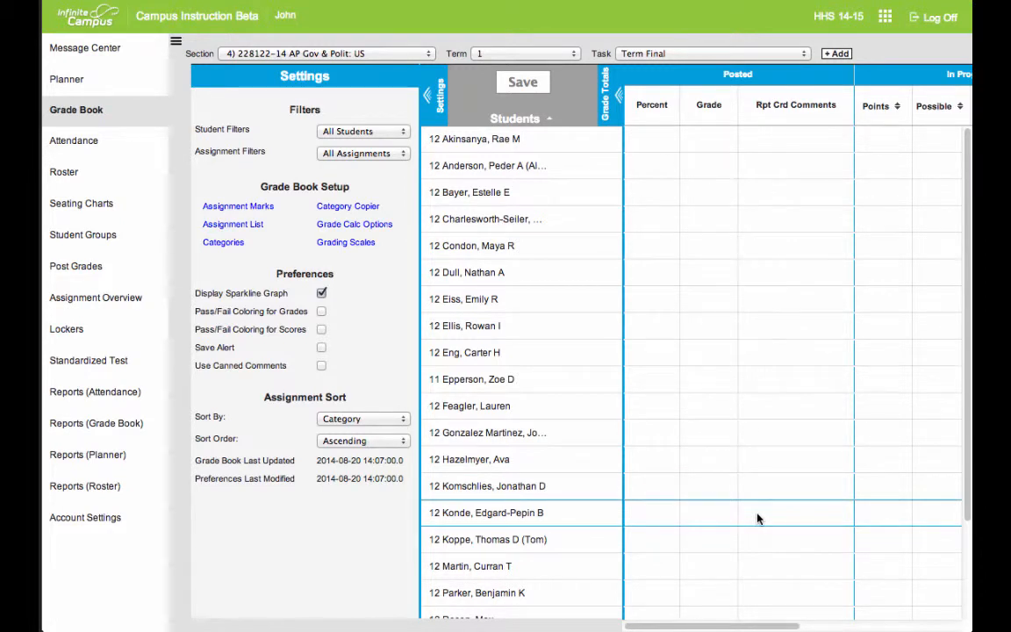
Step: Create a new grade book assignment named Tech Setup with the abbreviation Tech
{"action": "left_click", "coordinate": [838, 54]}
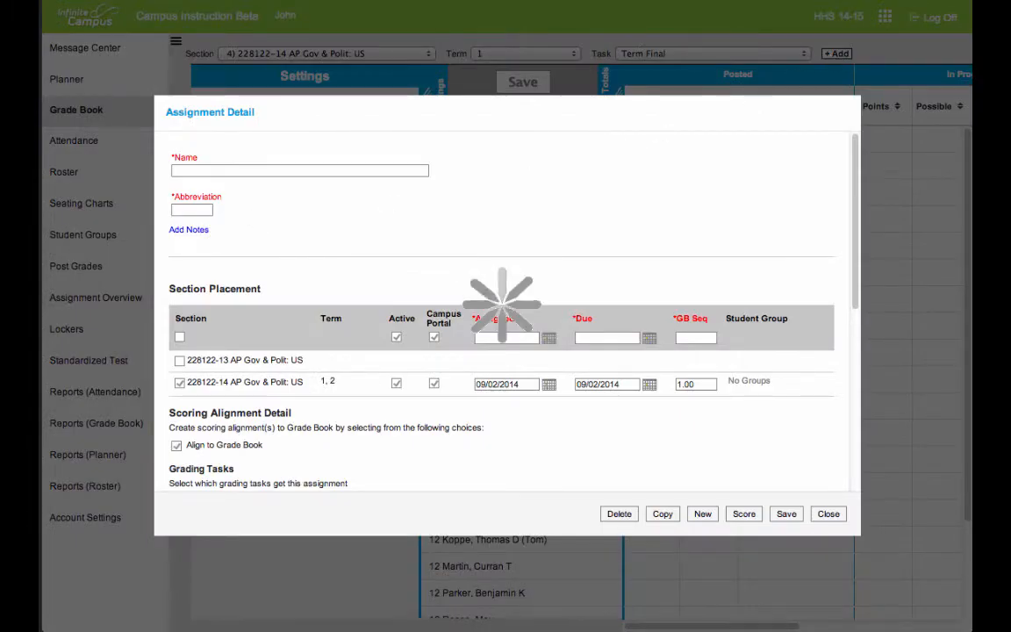
{"action": "left_click", "coordinate": [208, 169]}
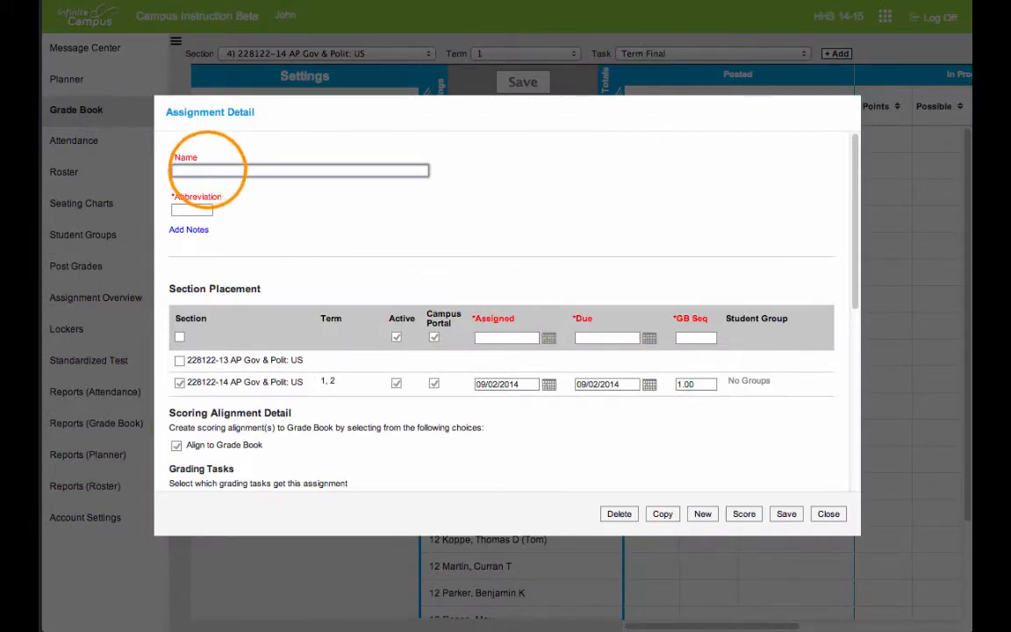
{"action": "type", "text": "Tech Se"}
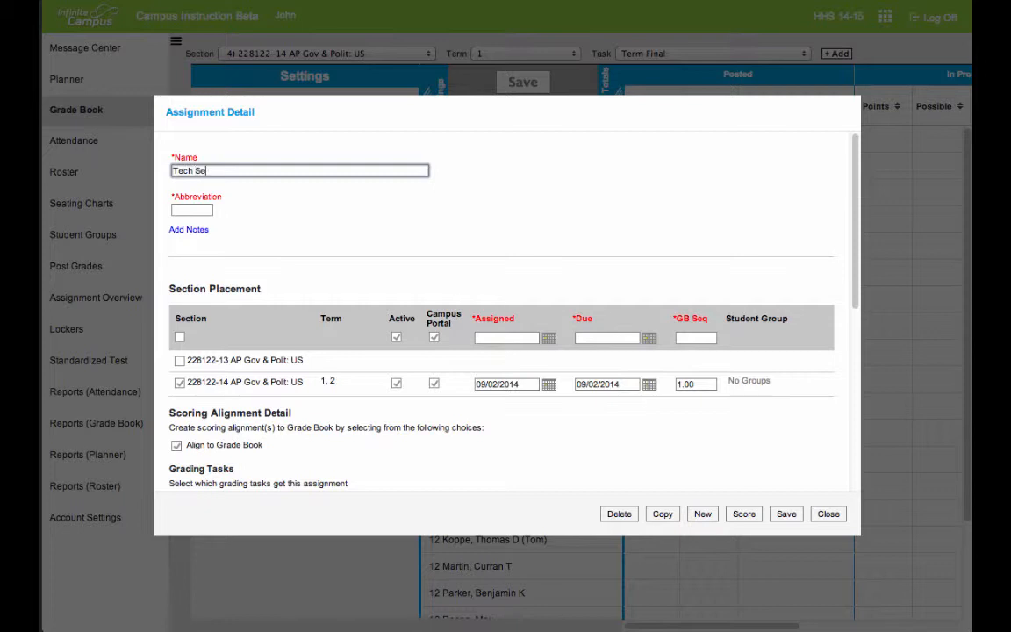
{"action": "type", "text": "tup"}
{"action": "key", "text": "Tab"}
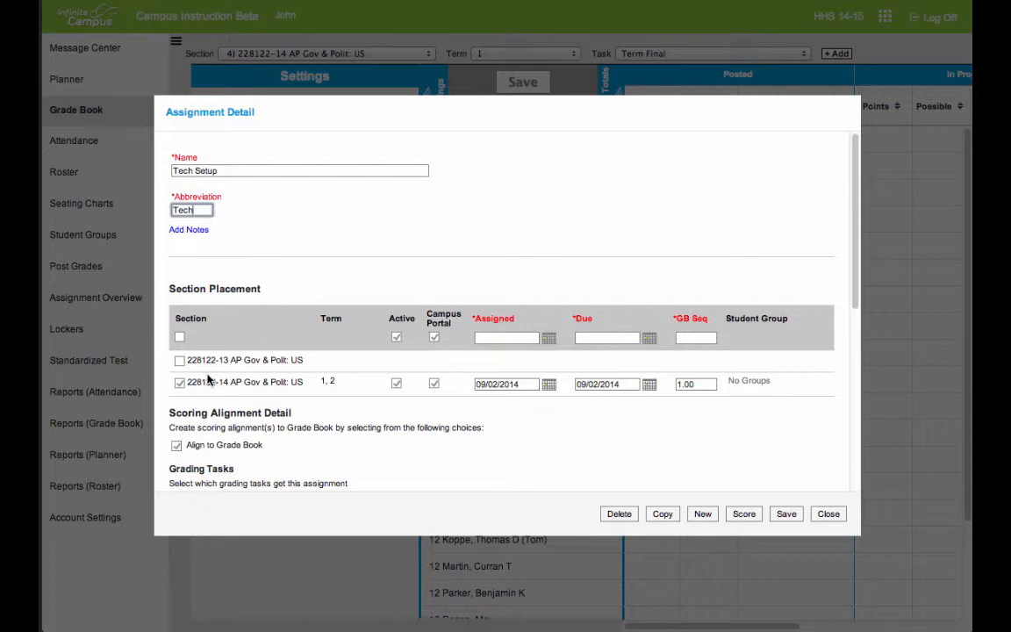
Step: Place the assignment in section 228122-13 as well, align it to Term Final as Coursework worth 10 points, save it and close the form
{"action": "left_click", "coordinate": [179, 359]}
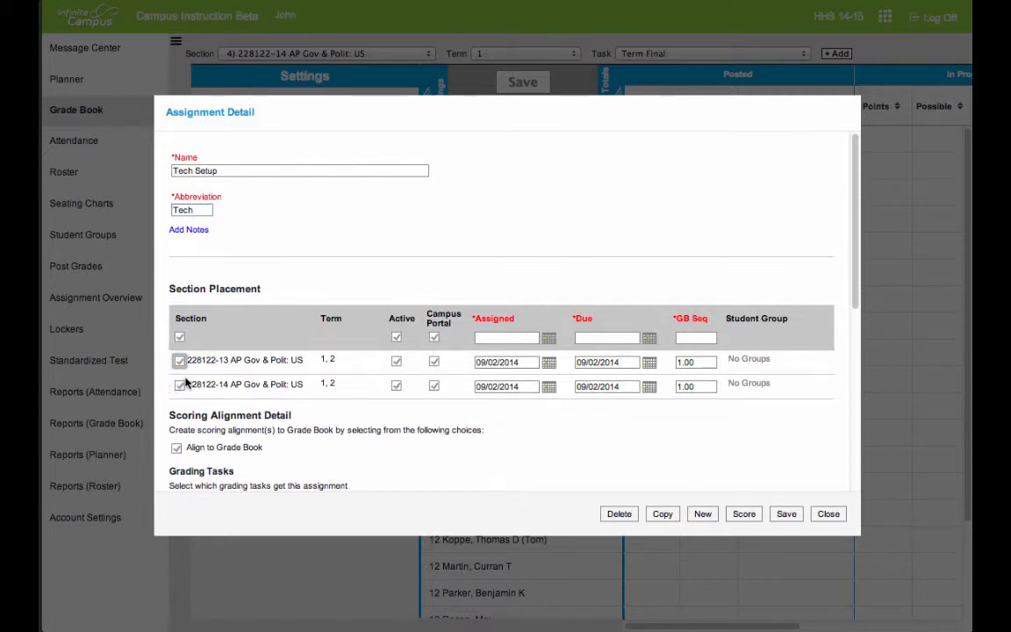
{"action": "scroll", "coordinate": [375, 472], "scroll_direction": "down", "scroll_amount": 10}
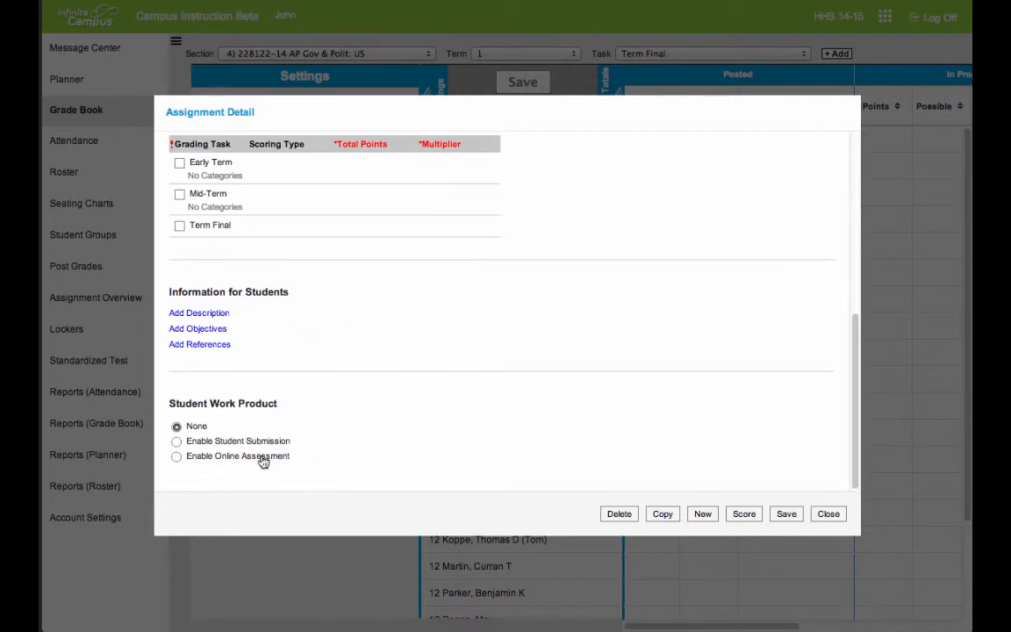
{"action": "left_click", "coordinate": [180, 227]}
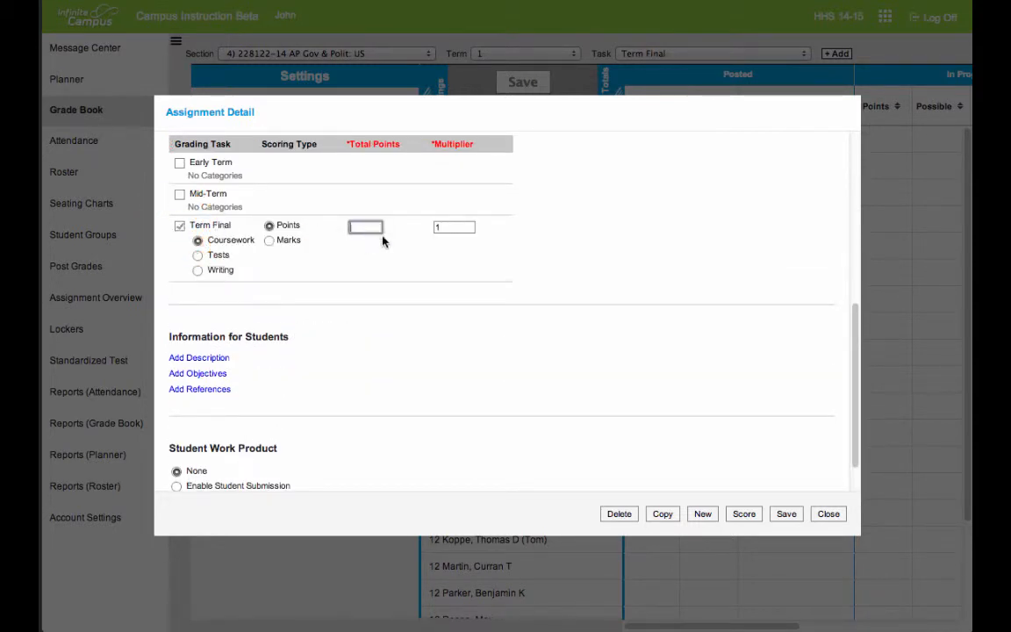
{"action": "left_click", "coordinate": [372, 229]}
{"action": "type", "text": "10"}
{"action": "left_click", "coordinate": [787, 515]}
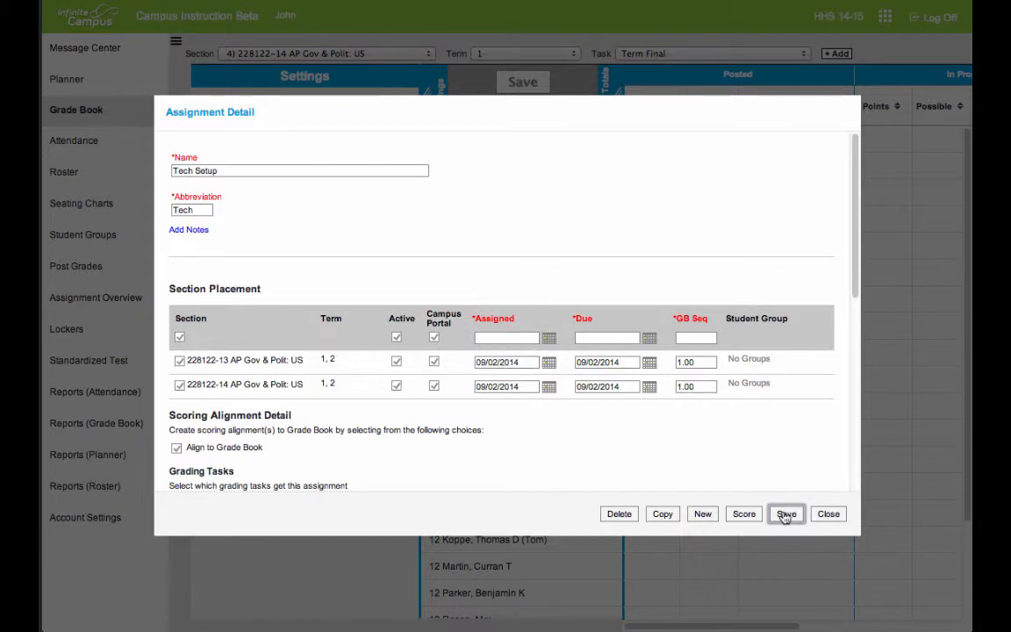
{"action": "left_click", "coordinate": [829, 514]}
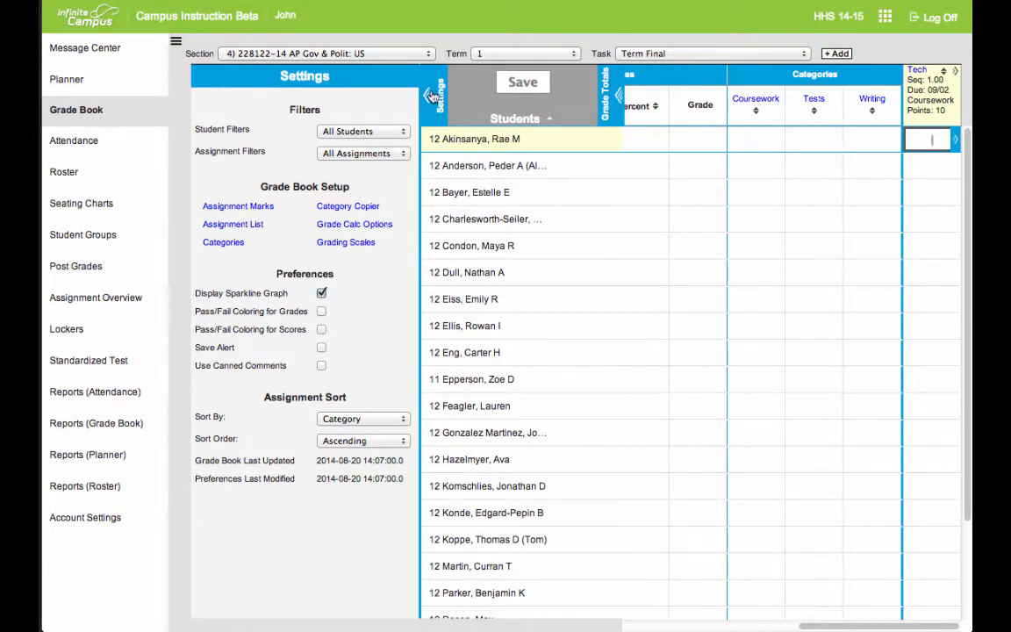
Step: Collapse the grade book's settings, the main navigation and the grade totals to leave only the students and their assignment scores
{"action": "left_click", "coordinate": [431, 96]}
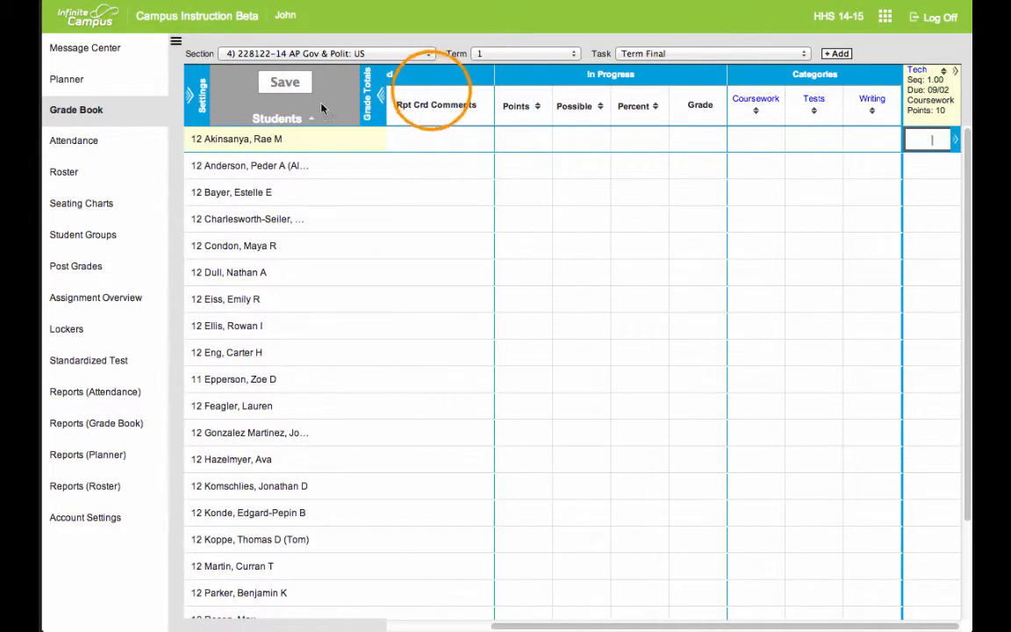
{"action": "left_click", "coordinate": [175, 41]}
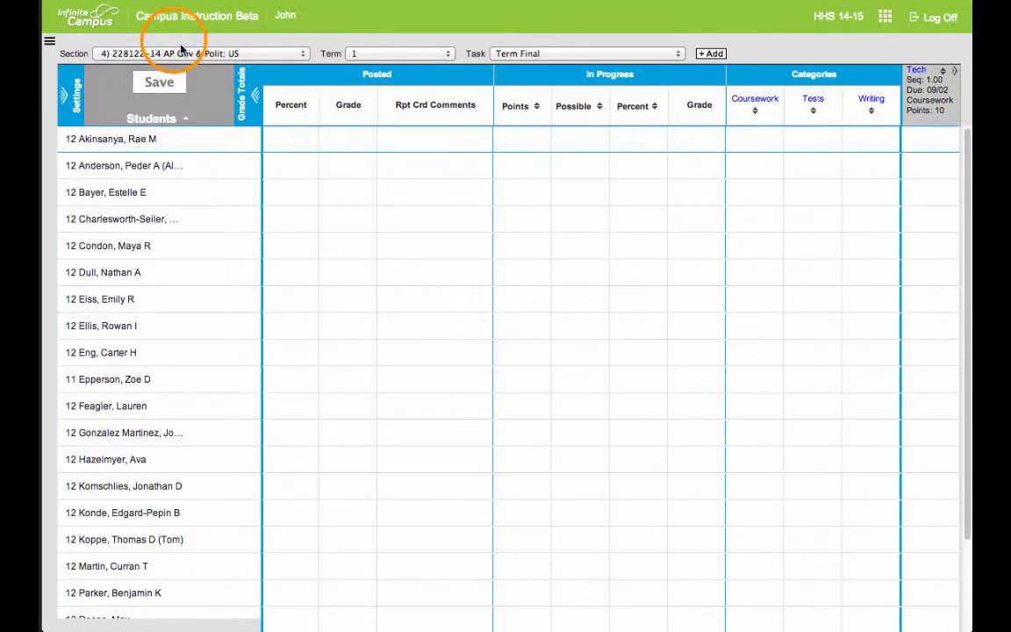
{"action": "left_click", "coordinate": [251, 96]}
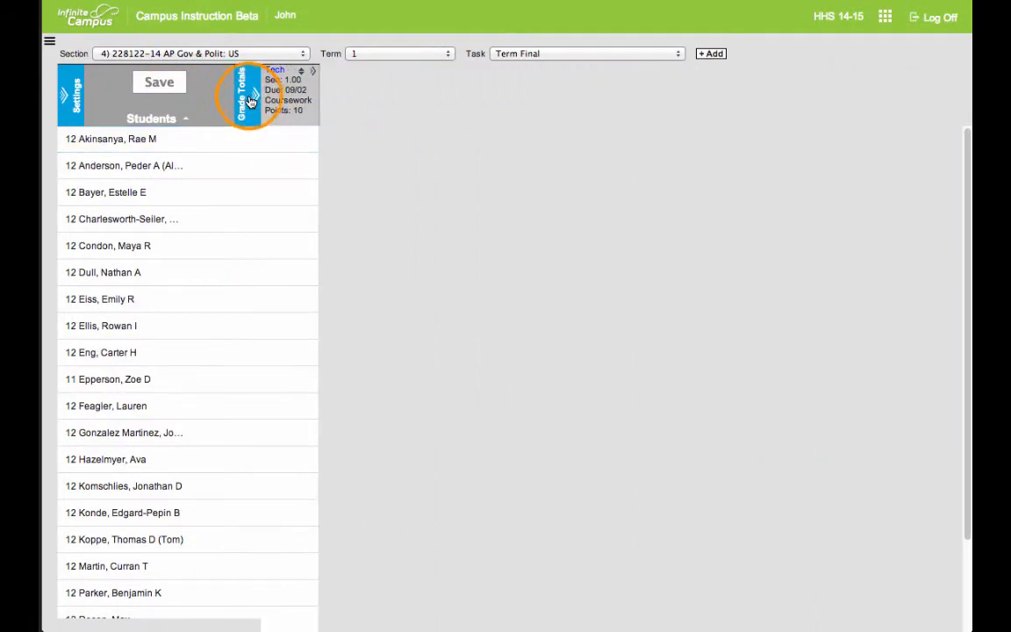
Step: Enter Tech assignment scores of 10 for each of the first two students and M for the third student
{"action": "mouse_move", "coordinate": [291, 79]}
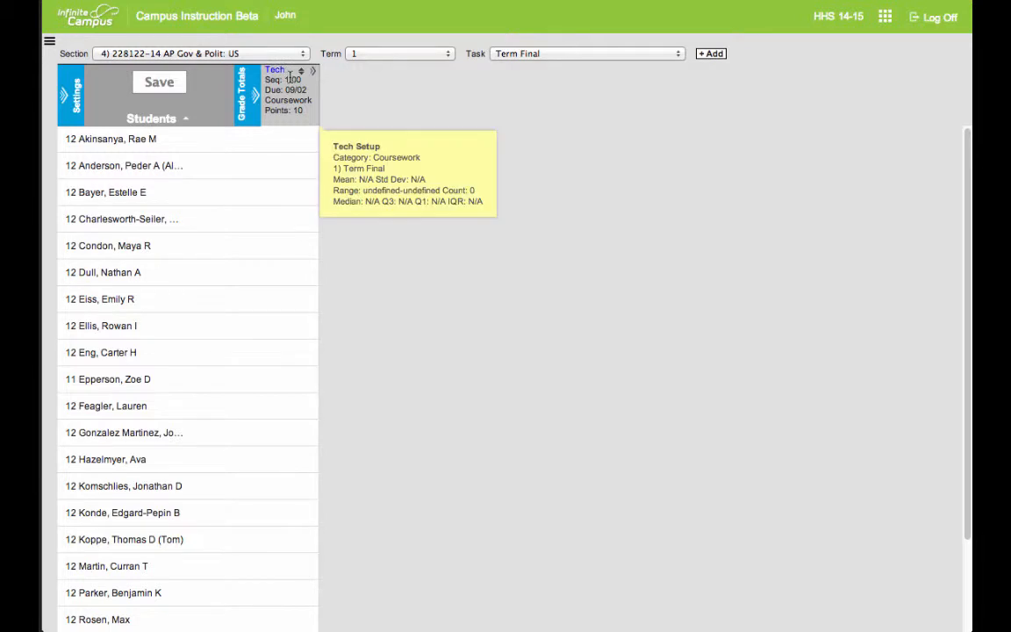
{"action": "left_click", "coordinate": [301, 146]}
{"action": "type", "text": "10"}
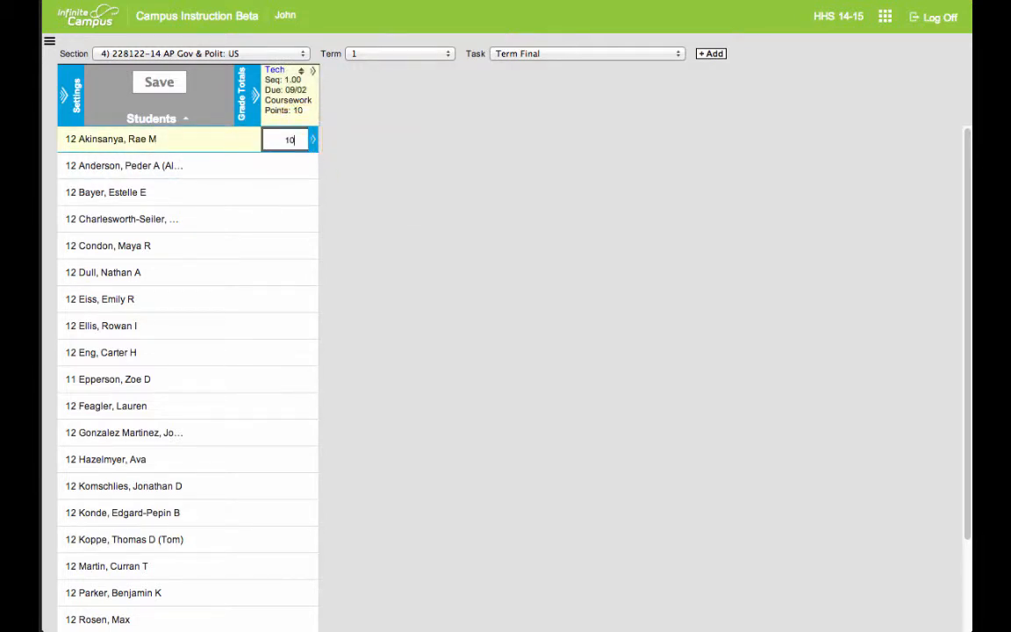
{"action": "key", "text": "Return"}
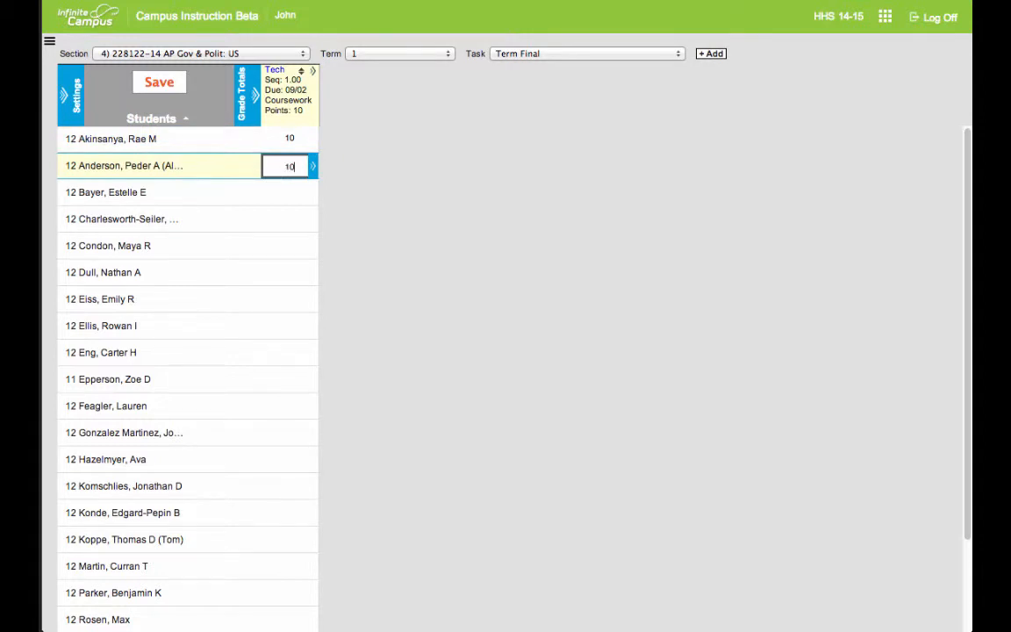
{"action": "key", "text": "Return"}
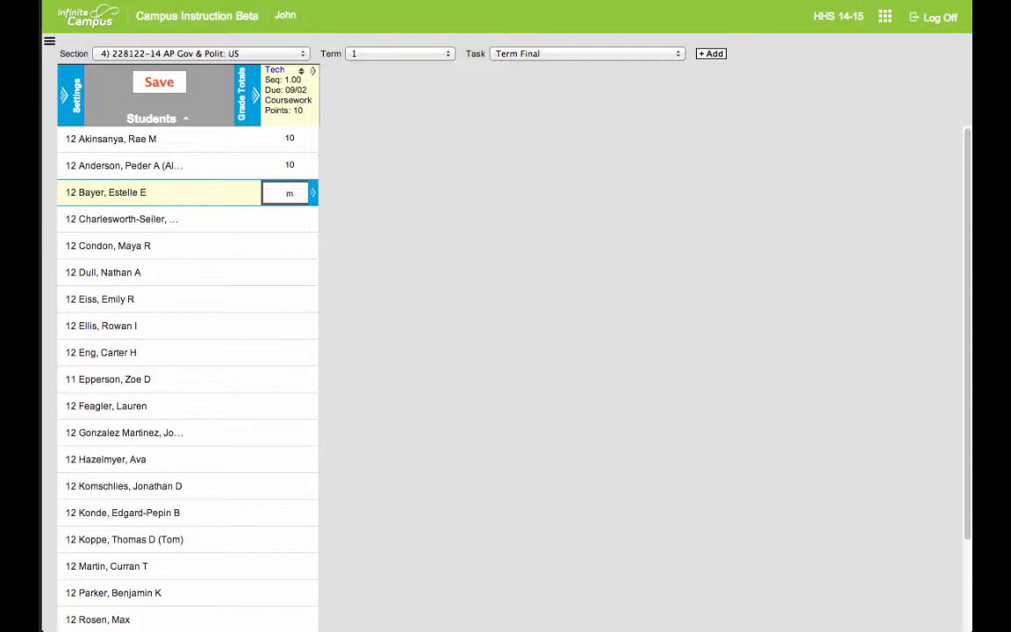
{"action": "key", "text": "Return"}
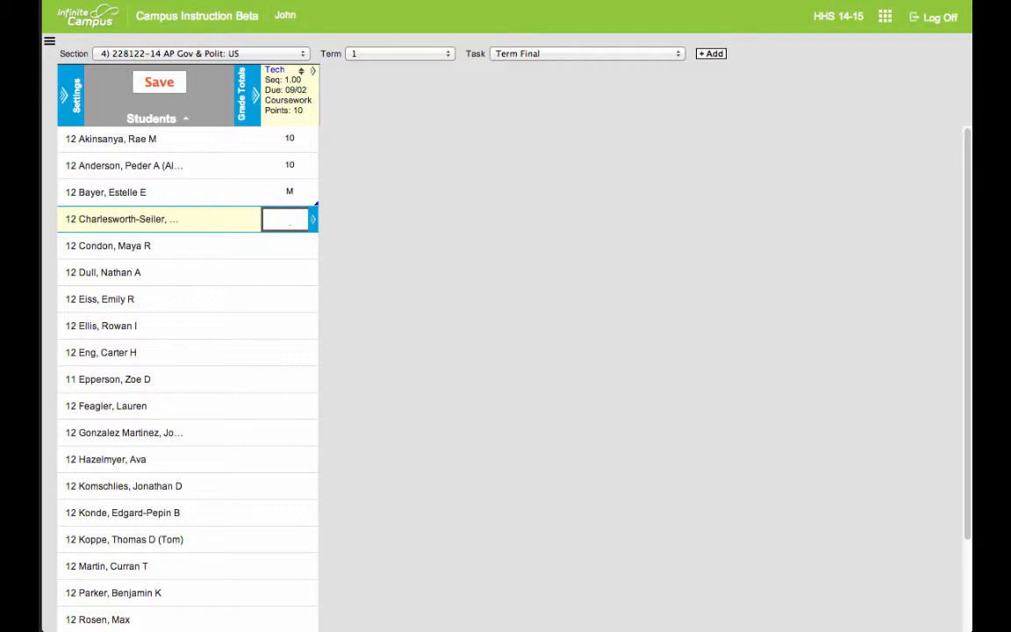
Step: Show the grade totals and settings again and check which student filters are available
{"action": "left_click", "coordinate": [250, 93]}
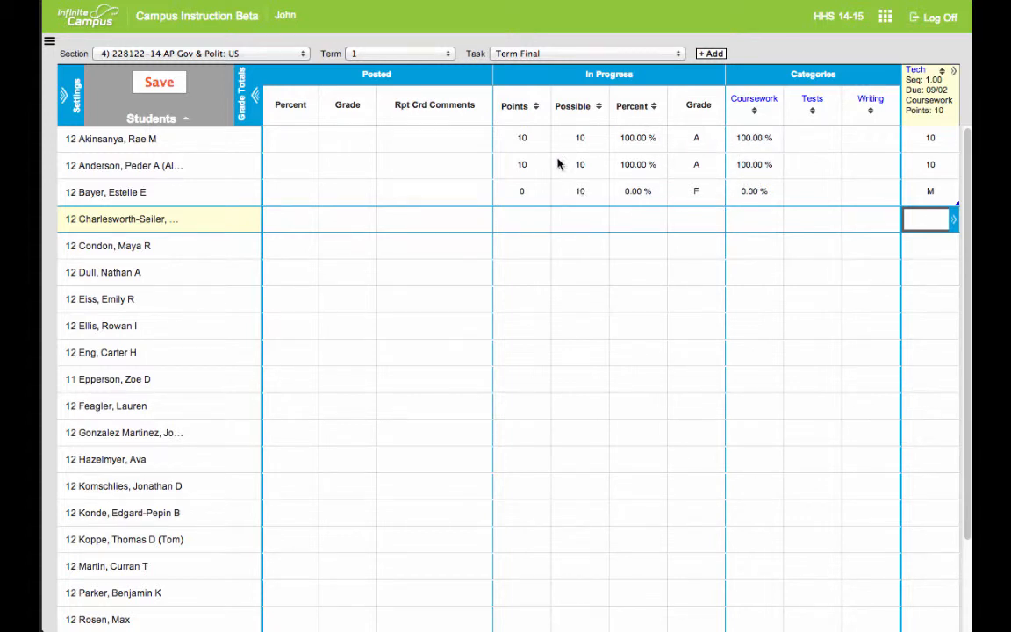
{"action": "left_click", "coordinate": [75, 100]}
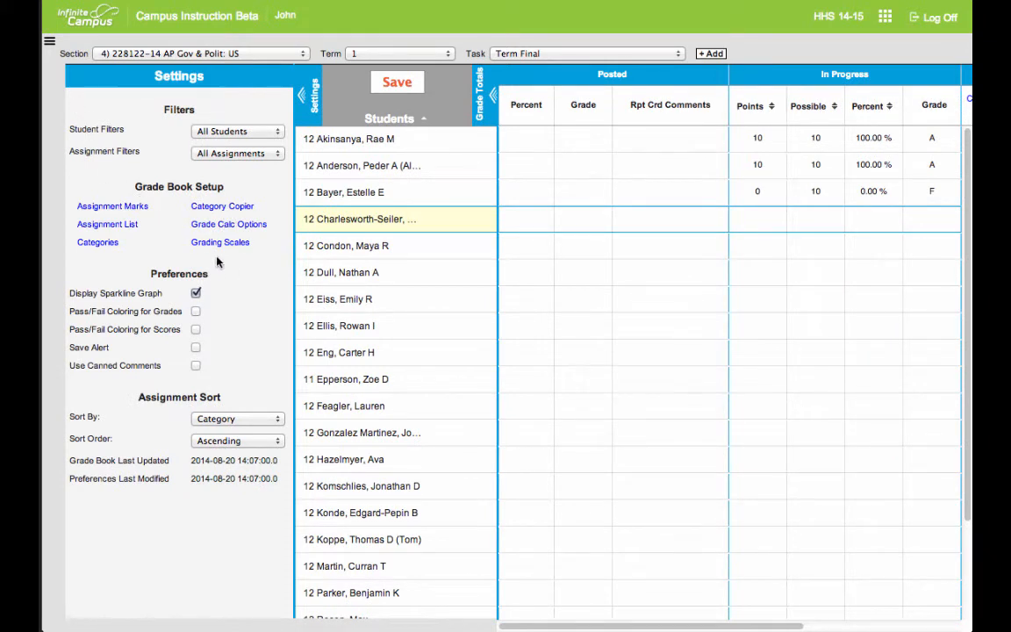
{"action": "left_click", "coordinate": [238, 132]}
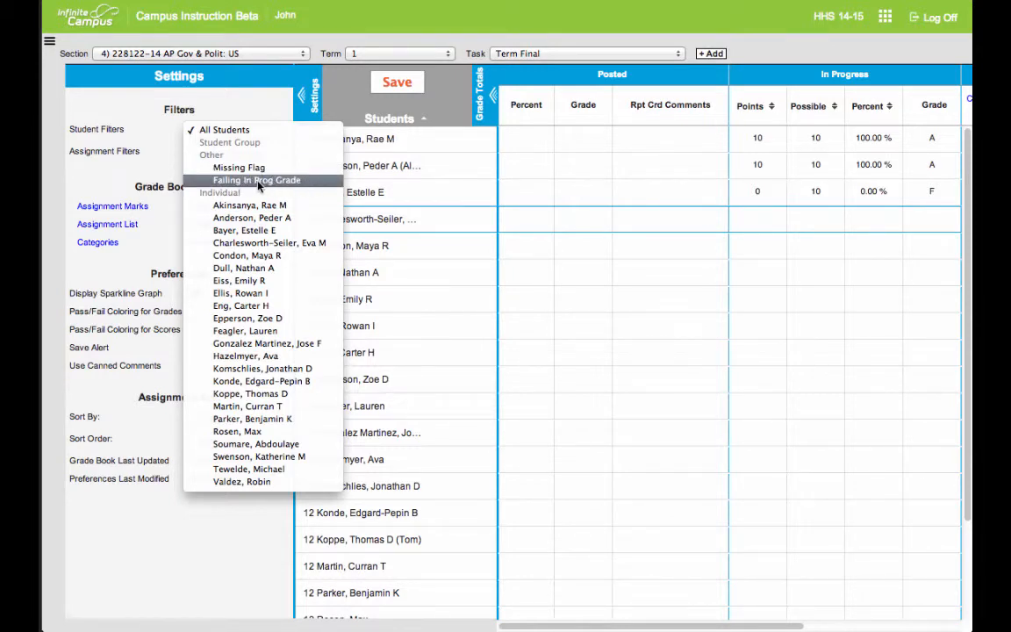
{"action": "left_click", "coordinate": [246, 101]}
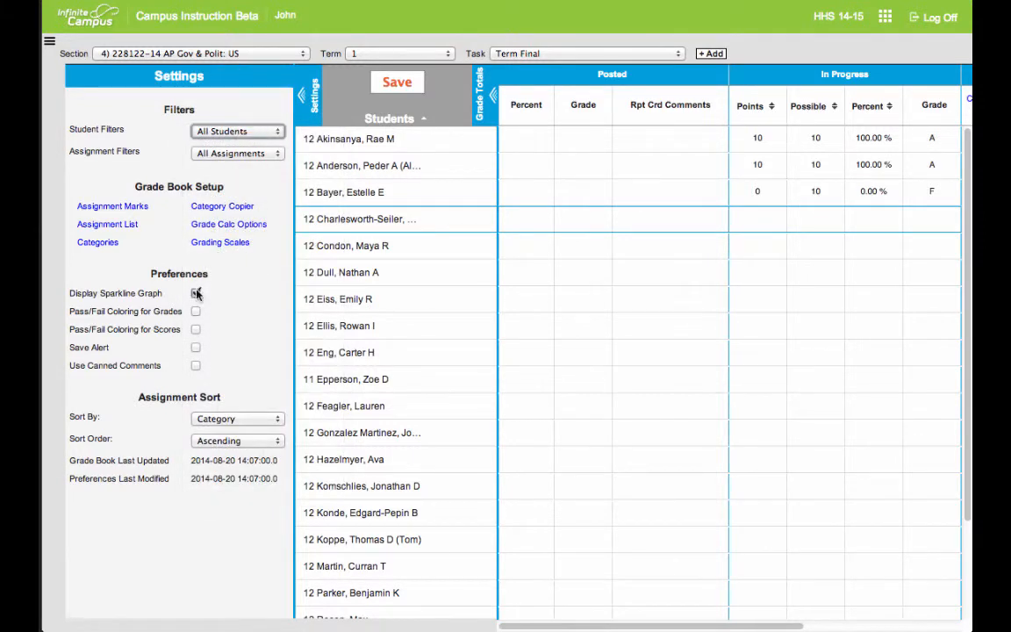
Step: Turn off Display Sparkline Graph, turn on Pass/Fail Coloring for Grades and Save Alert, and leave Pass/Fail Coloring for Scores off after trying it
{"action": "left_click", "coordinate": [197, 295]}
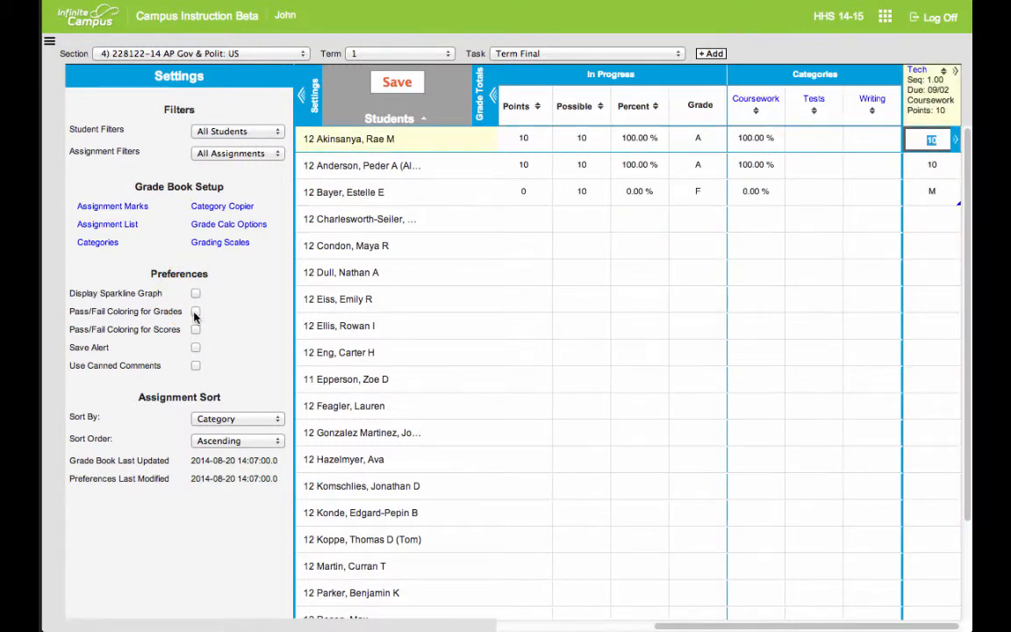
{"action": "left_click", "coordinate": [196, 313]}
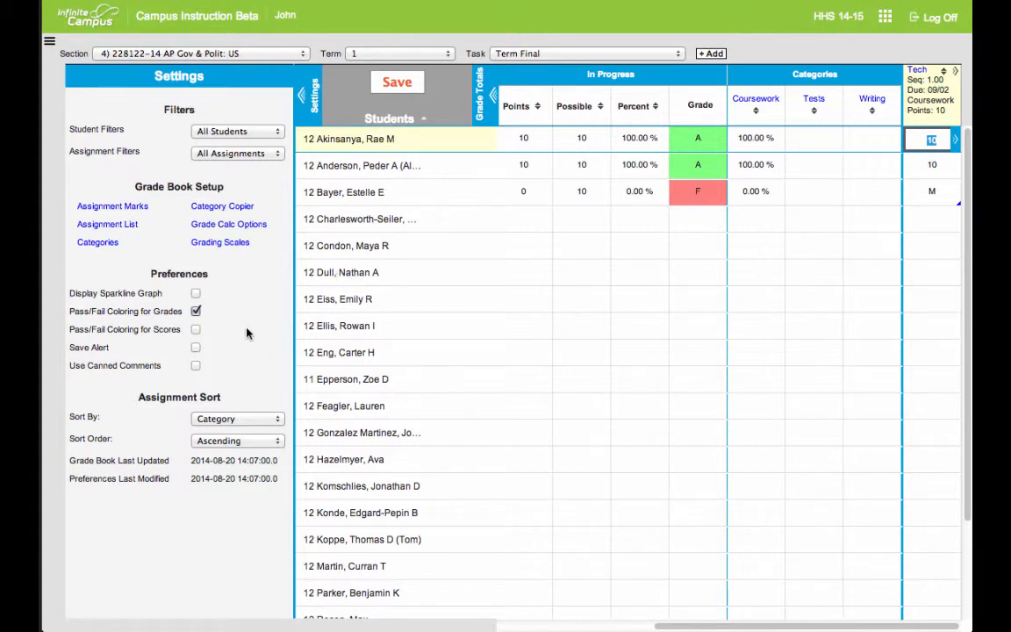
{"action": "left_click", "coordinate": [195, 331]}
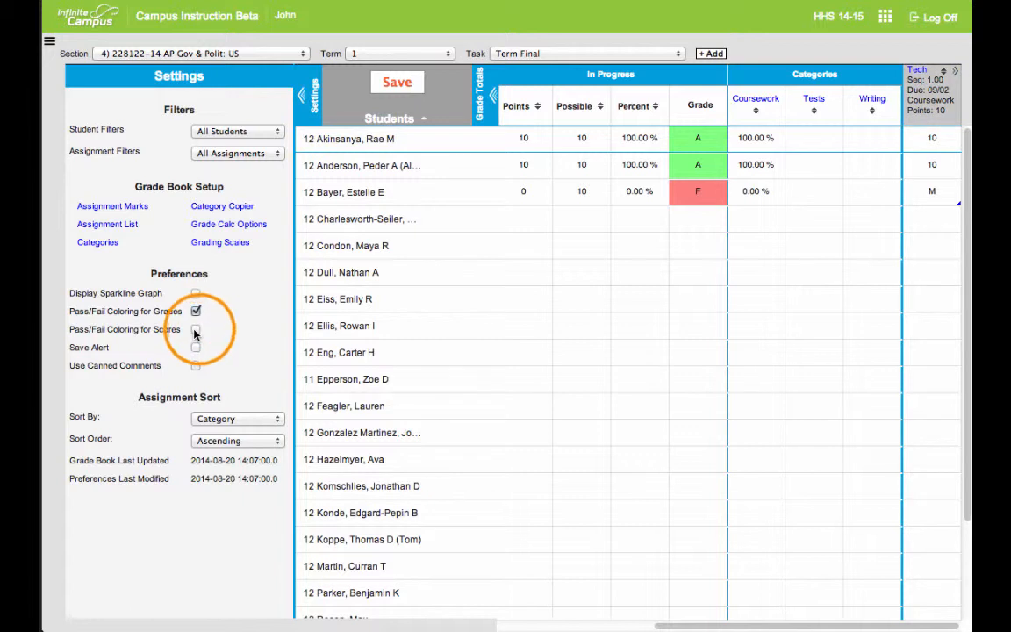
{"action": "left_click", "coordinate": [195, 331]}
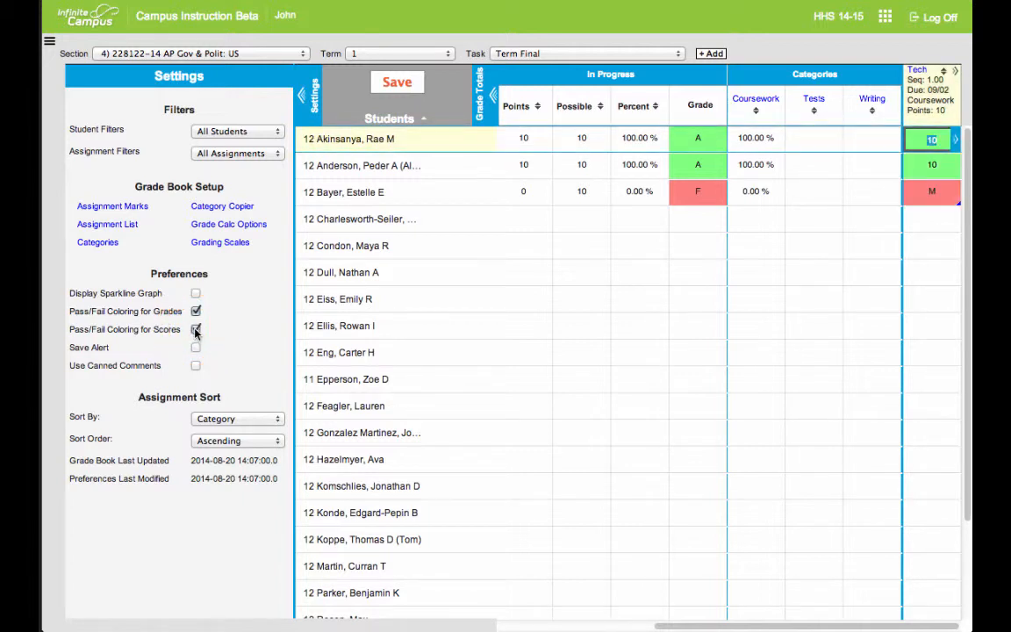
{"action": "left_click", "coordinate": [195, 330]}
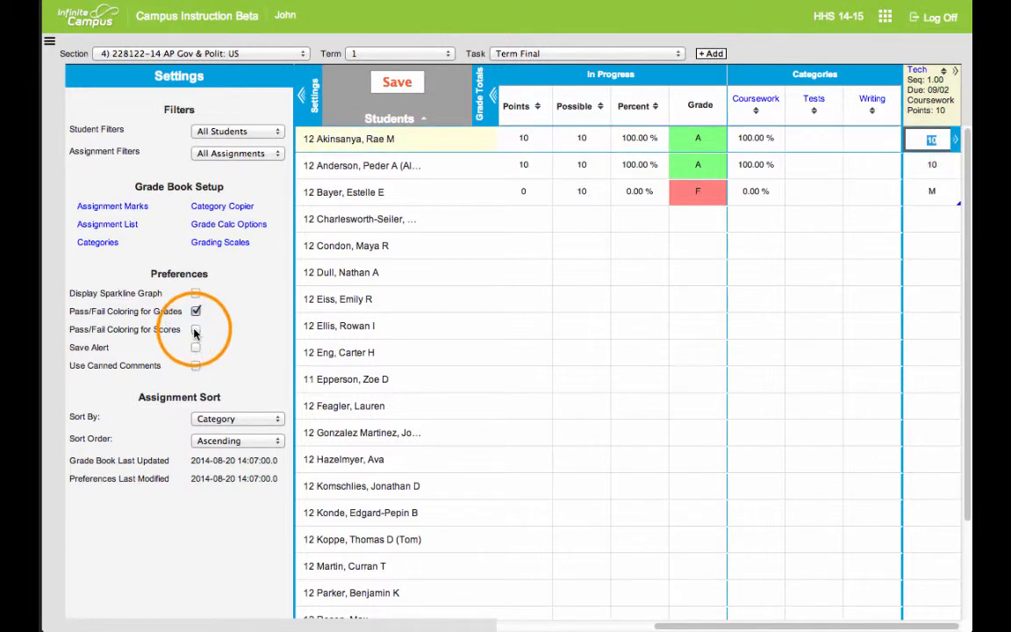
{"action": "left_click", "coordinate": [196, 349]}
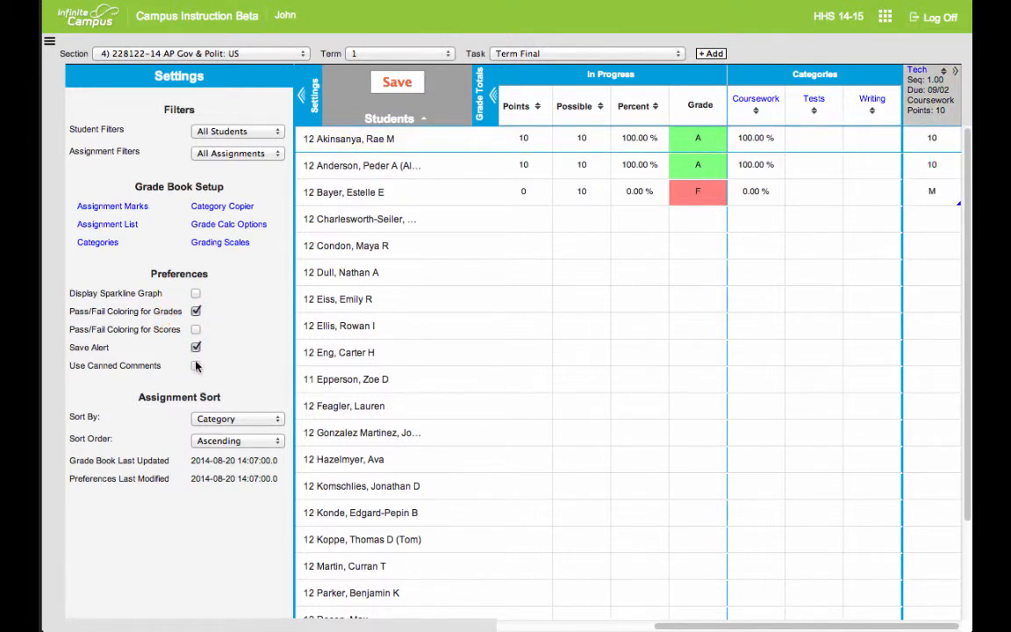
Step: Sort the grade book's assignments by Due Date in Ascending order
{"action": "left_click", "coordinate": [222, 420]}
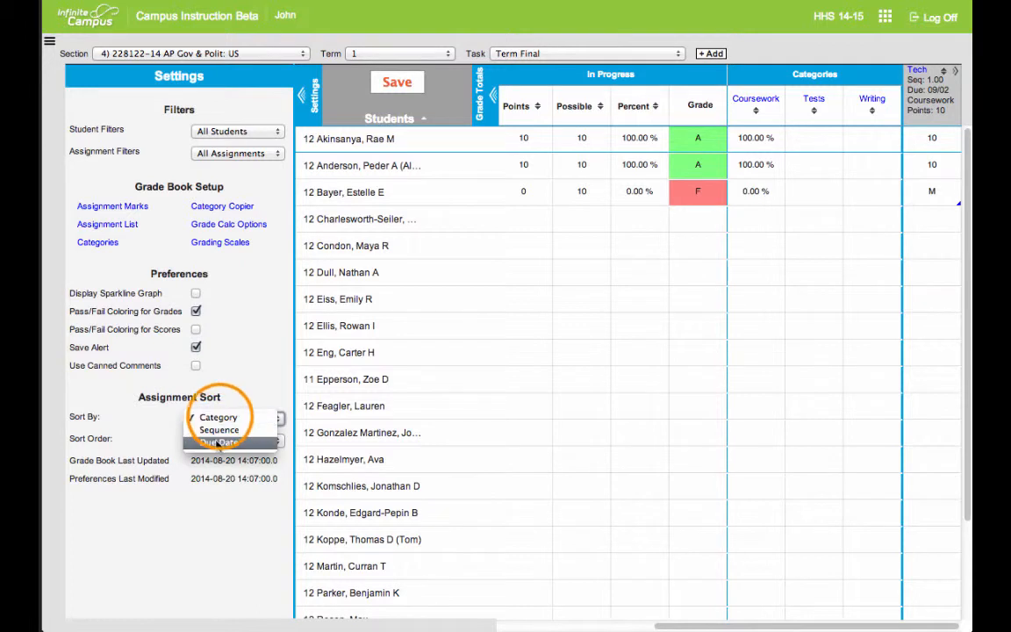
{"action": "left_click", "coordinate": [217, 444]}
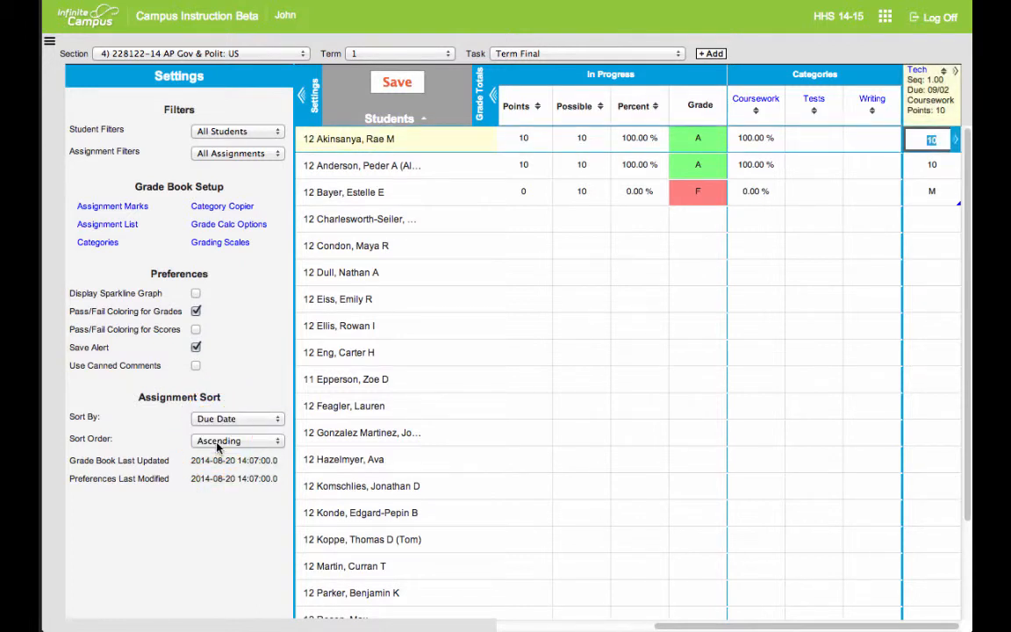
{"action": "left_click", "coordinate": [216, 444]}
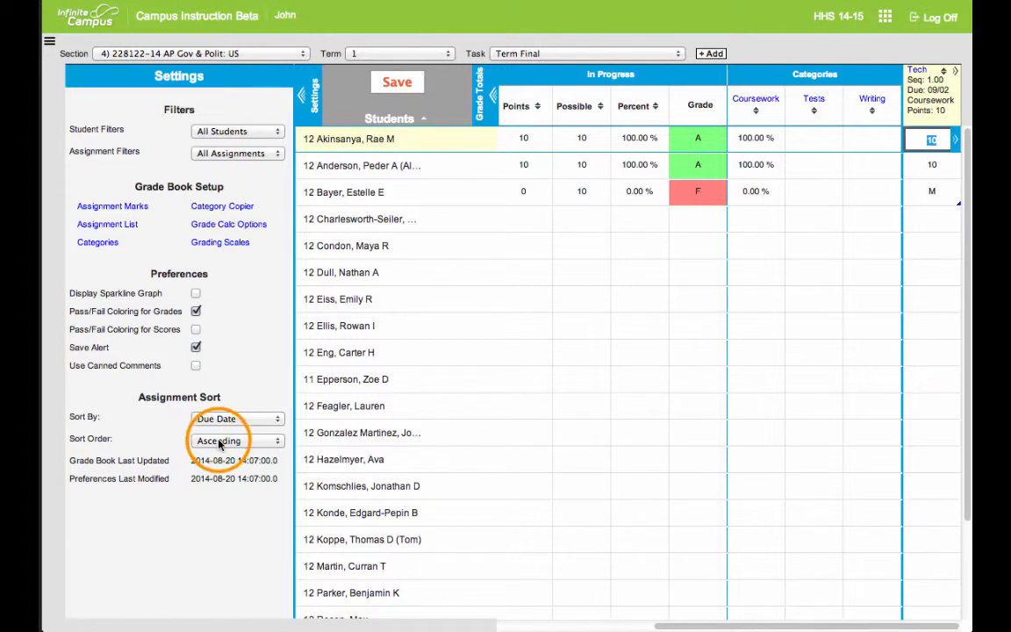
{"action": "left_click", "coordinate": [216, 460]}
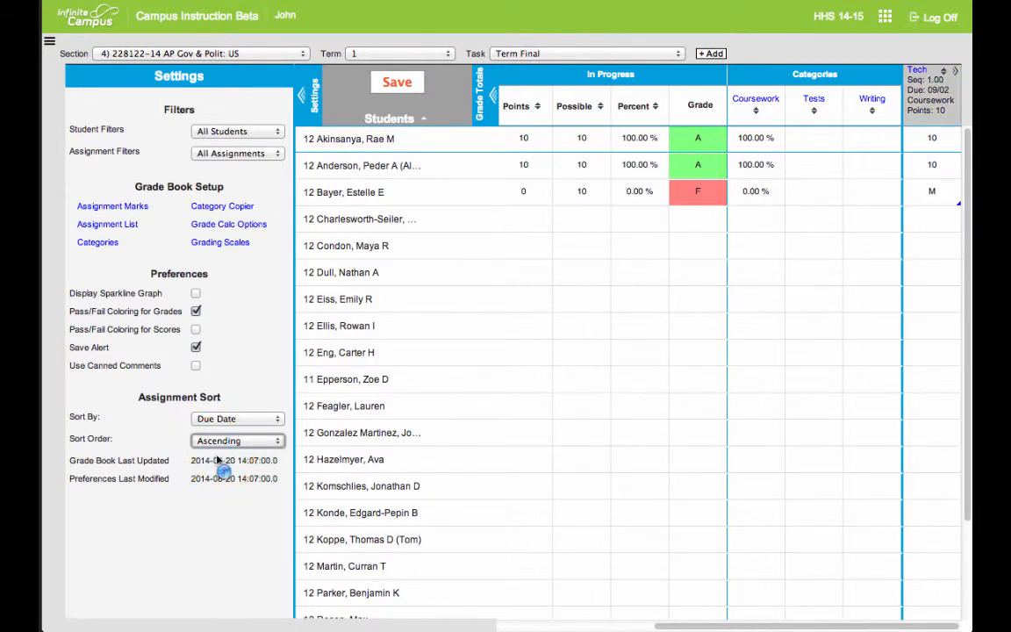
Step: Hide the settings and the grade totals again to show just the Tech assignment's score column
{"action": "left_click", "coordinate": [315, 99]}
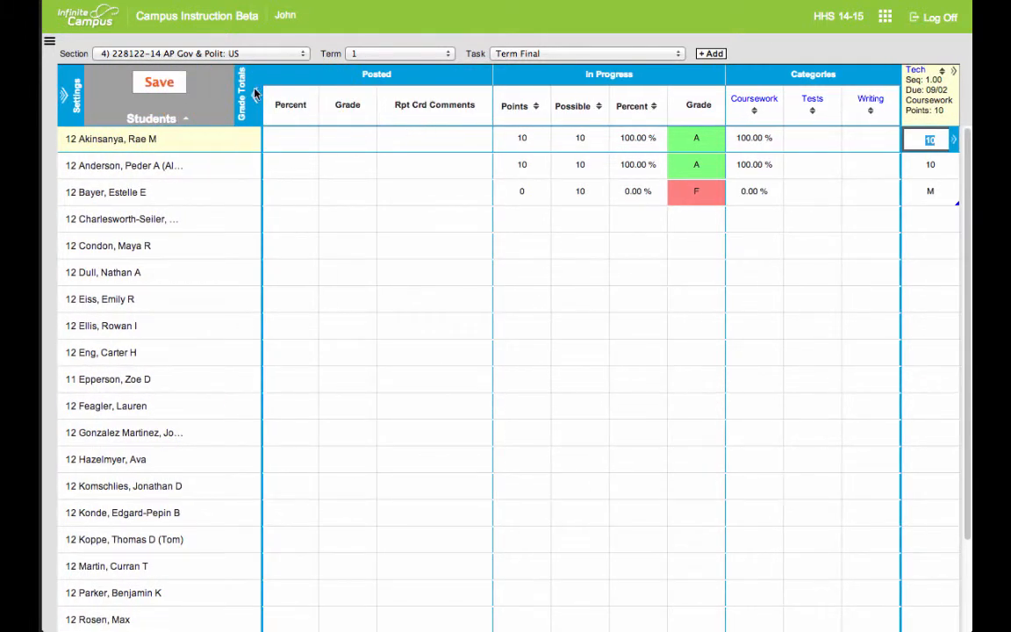
{"action": "left_click", "coordinate": [258, 96]}
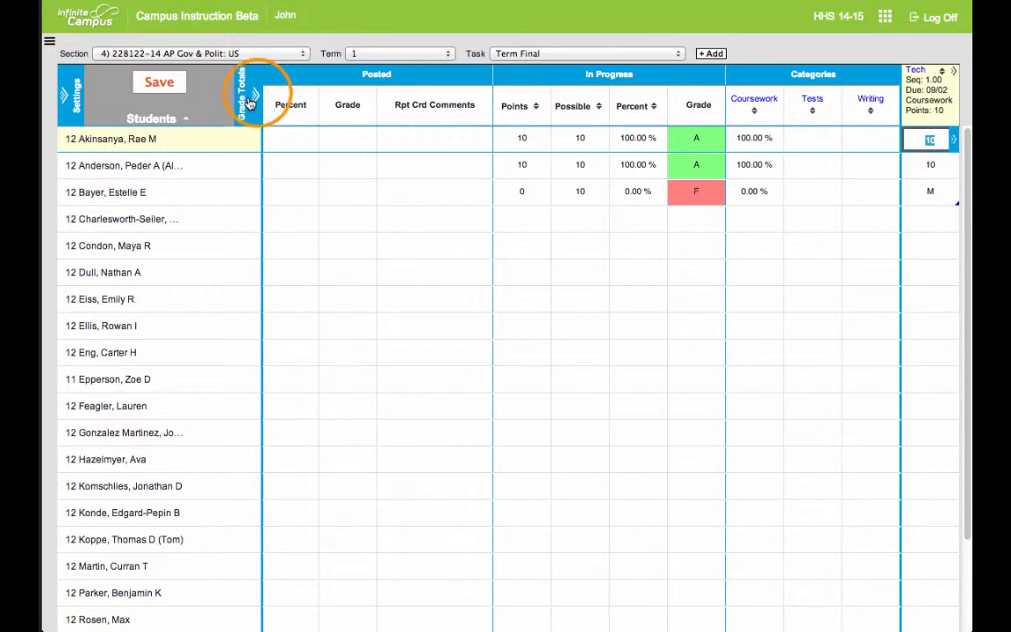
{"action": "mouse_move", "coordinate": [282, 77]}
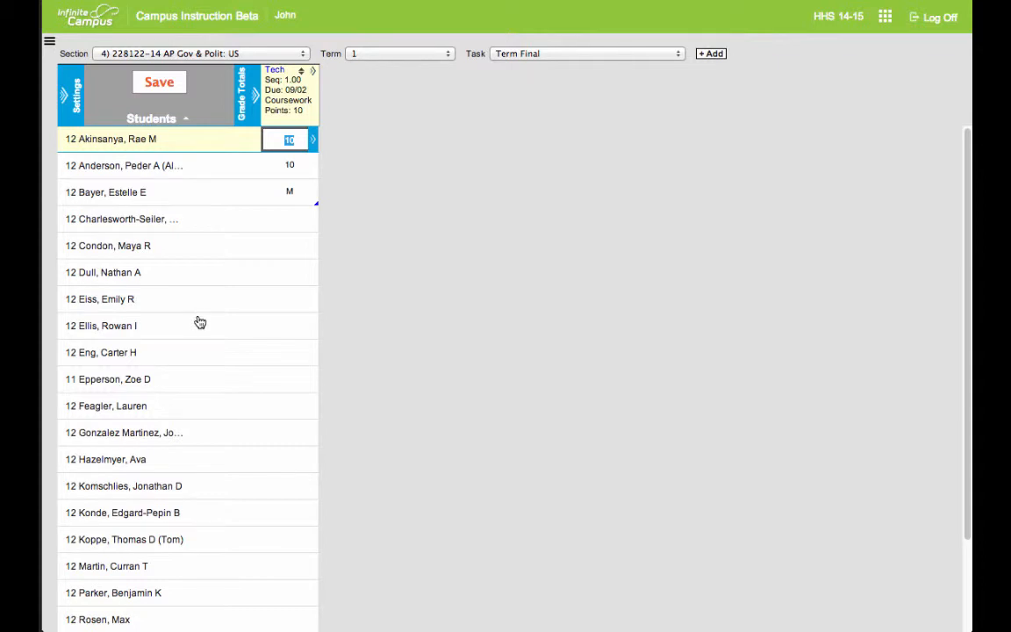
Step: Save the grade book data and start a new assignment named Summer Essay with the abbreviation Summr
{"action": "left_click", "coordinate": [712, 53]}
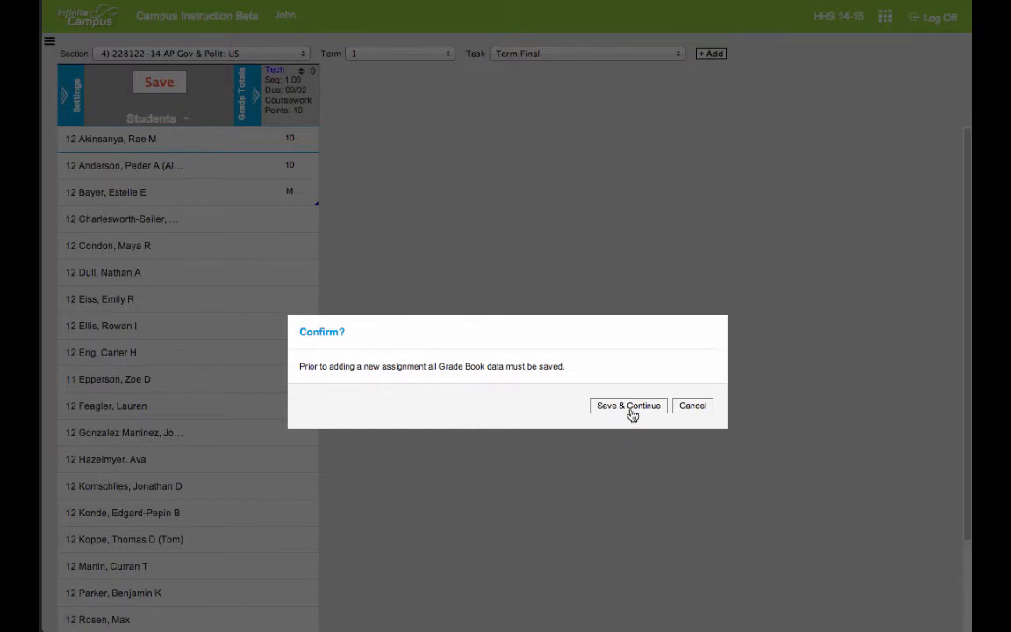
{"action": "left_click", "coordinate": [630, 409]}
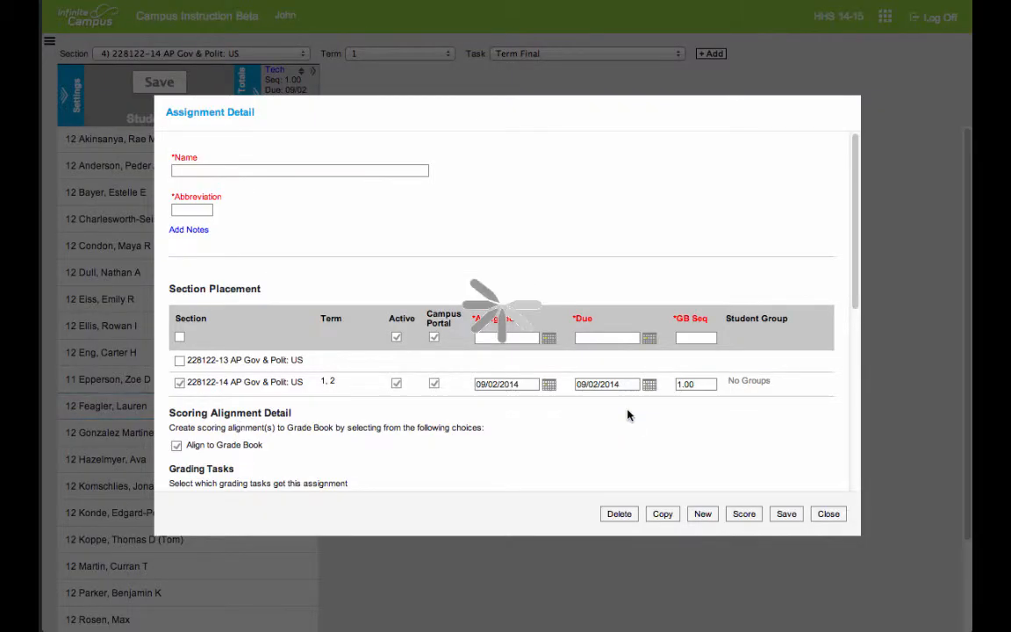
{"action": "left_click", "coordinate": [207, 168]}
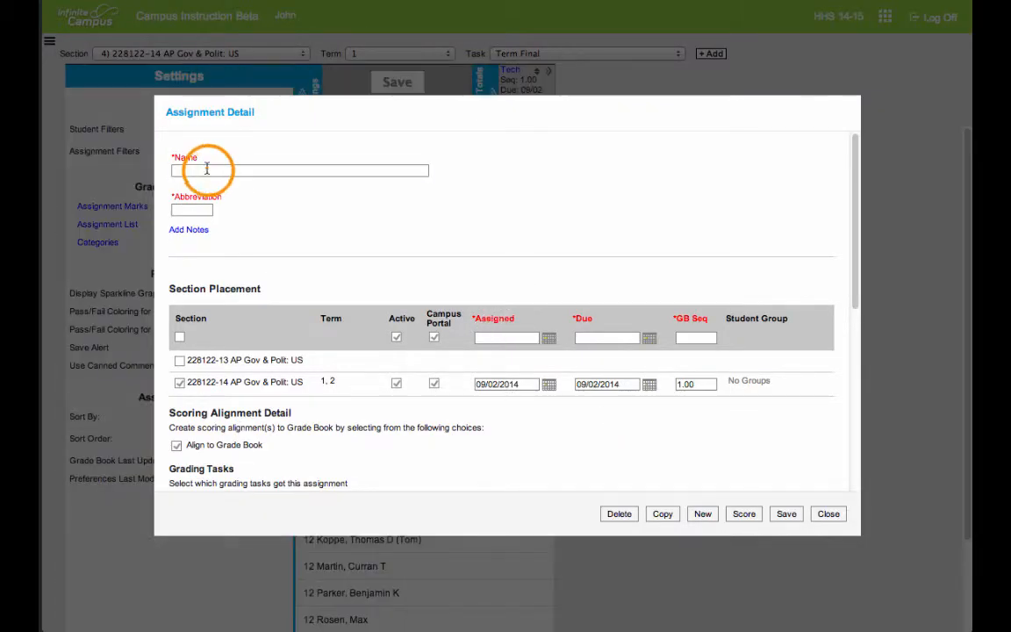
{"action": "type", "text": "S"}
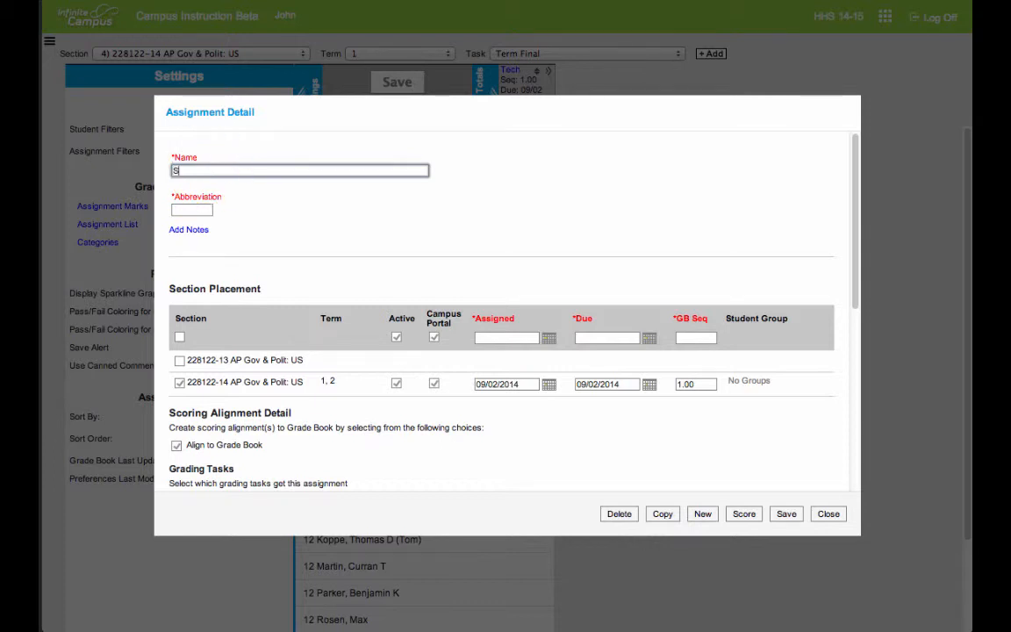
{"action": "type", "text": "ummer Essay"}
{"action": "key", "text": "Tab"}
{"action": "key", "text": "Tab"}
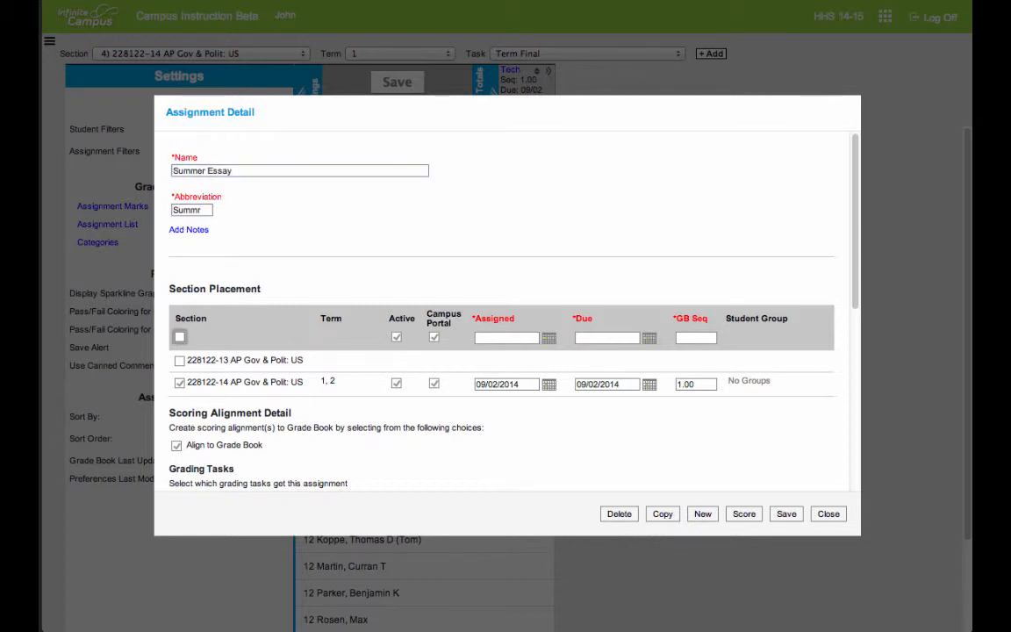
Step: Place Summer Essay in both AP Gov sections and save it under Term Final in the Writing category with 20 total points
{"action": "left_click", "coordinate": [180, 337]}
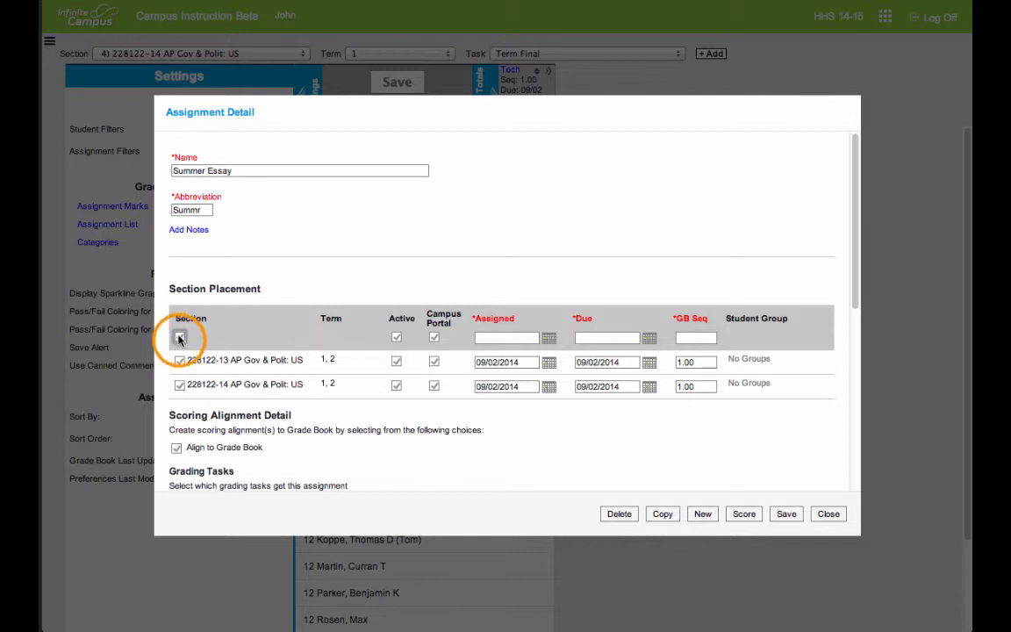
{"action": "scroll", "coordinate": [609, 439], "scroll_direction": "down", "scroll_amount": 5}
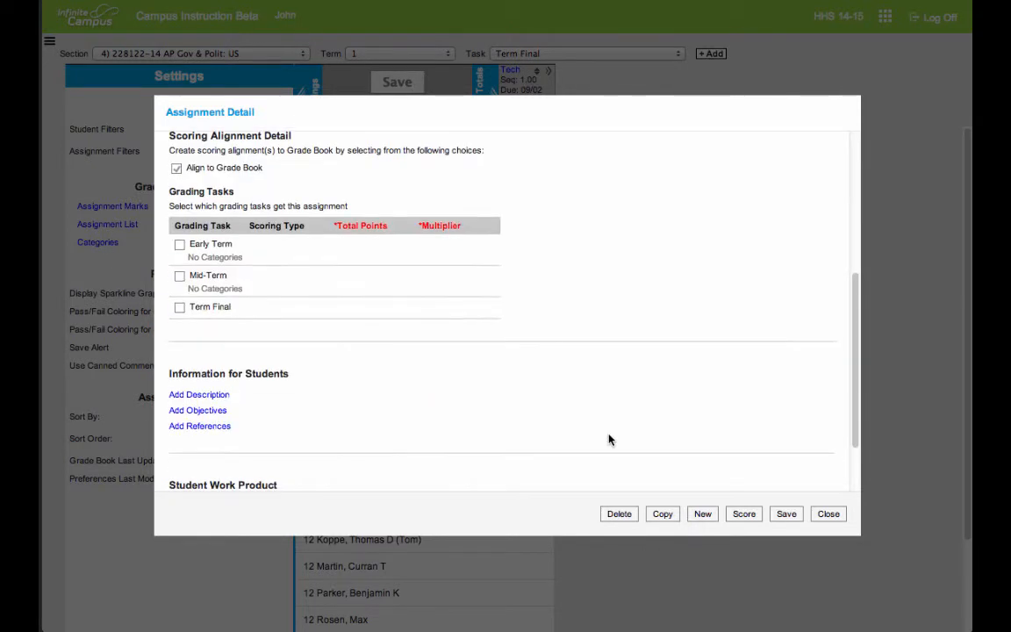
{"action": "left_click", "coordinate": [179, 308]}
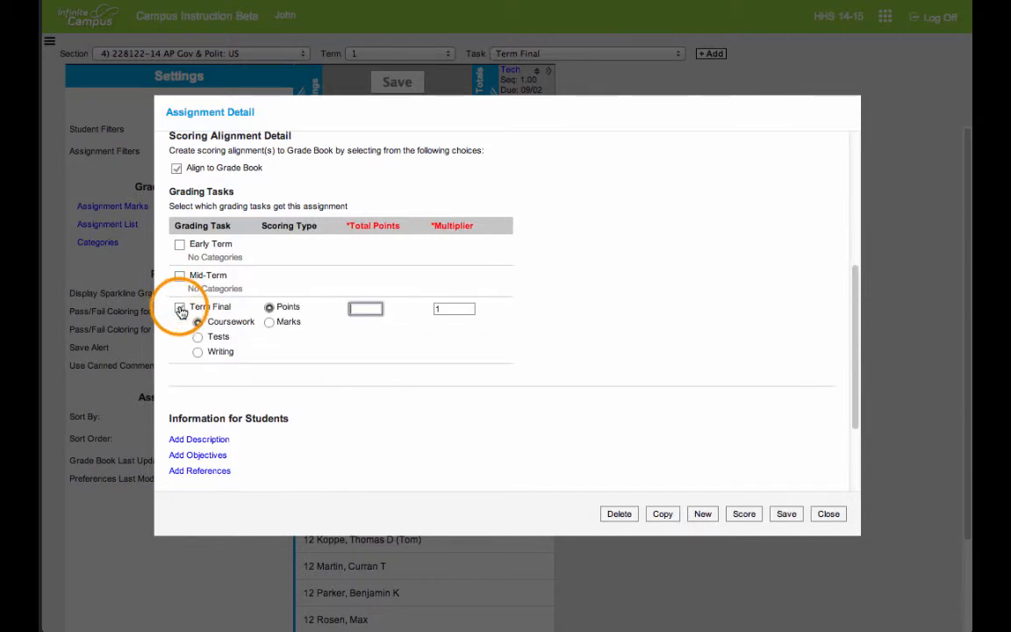
{"action": "left_click", "coordinate": [198, 351]}
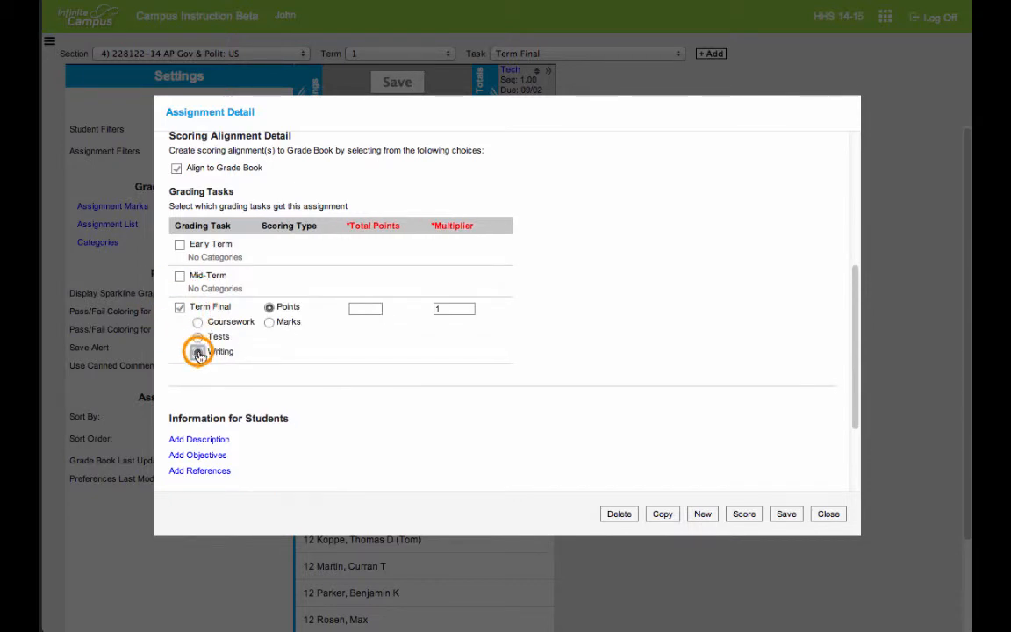
{"action": "left_click", "coordinate": [364, 308]}
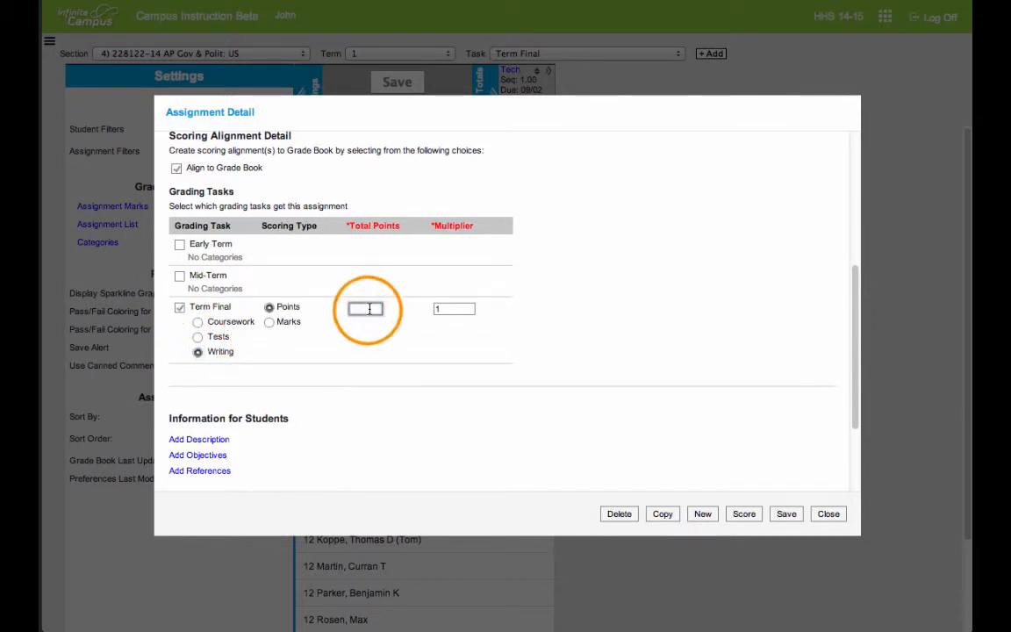
{"action": "type", "text": "20"}
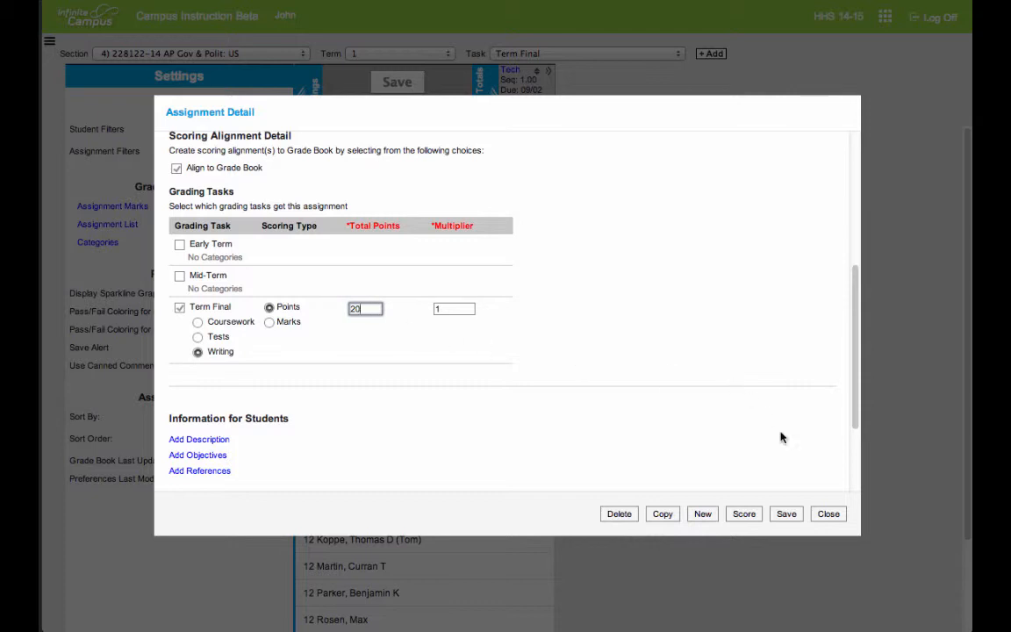
{"action": "left_click", "coordinate": [783, 516]}
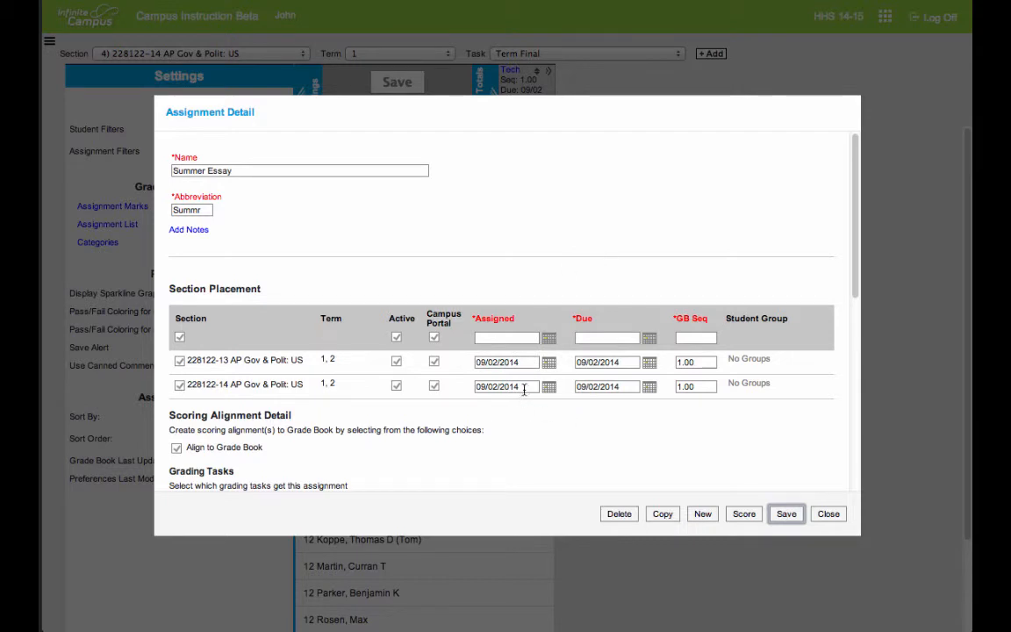
Step: Set Summer Essay's due date to 09/03/2014 for both sections, save the assignment and close its details
{"action": "left_click", "coordinate": [648, 362]}
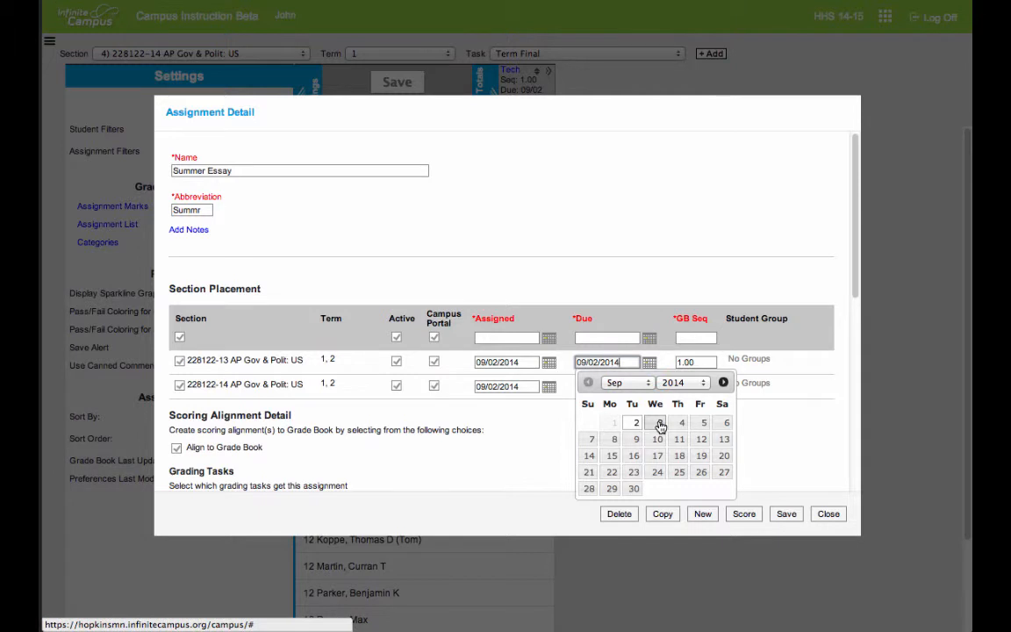
{"action": "left_click", "coordinate": [660, 425]}
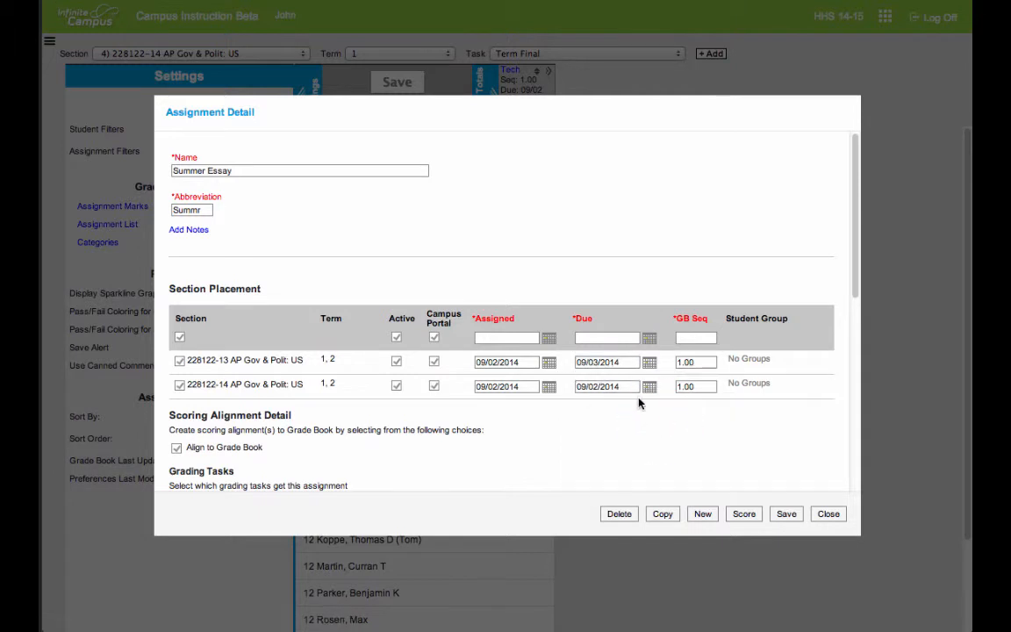
{"action": "left_click", "coordinate": [649, 386]}
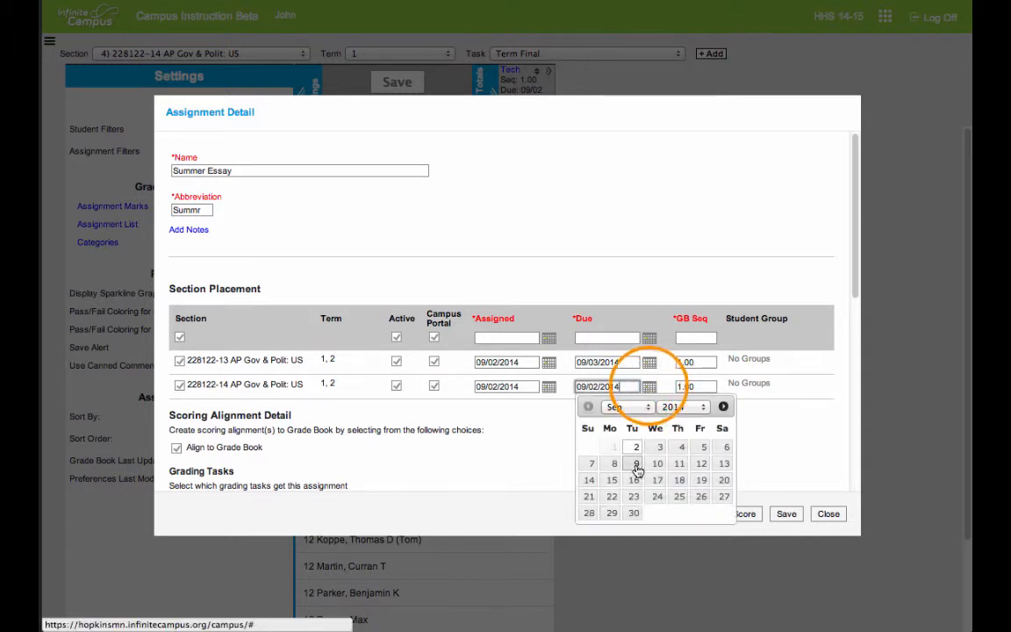
{"action": "left_click", "coordinate": [658, 447]}
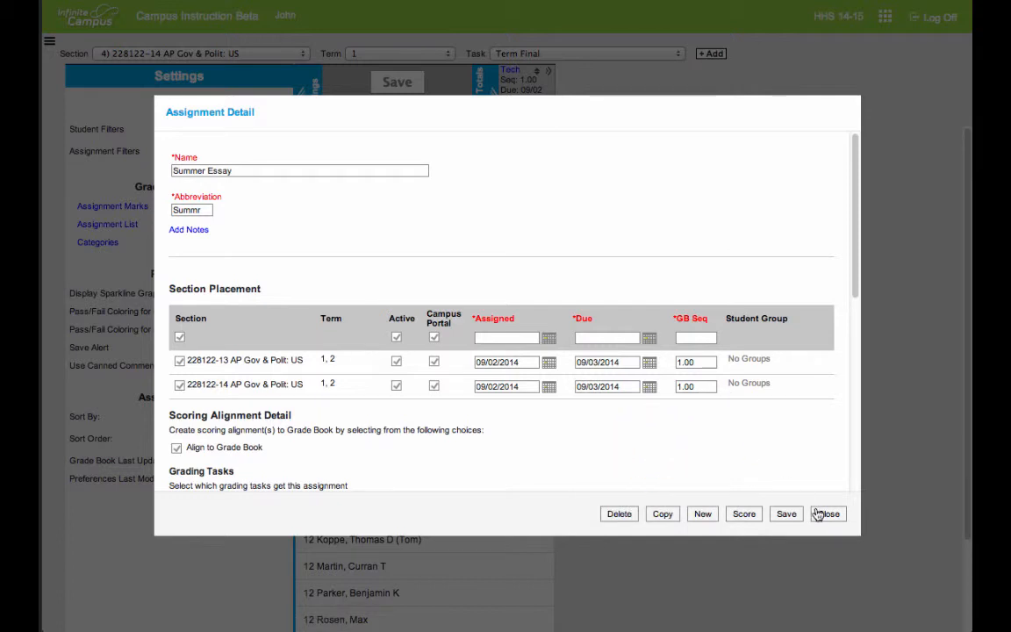
{"action": "left_click", "coordinate": [786, 513]}
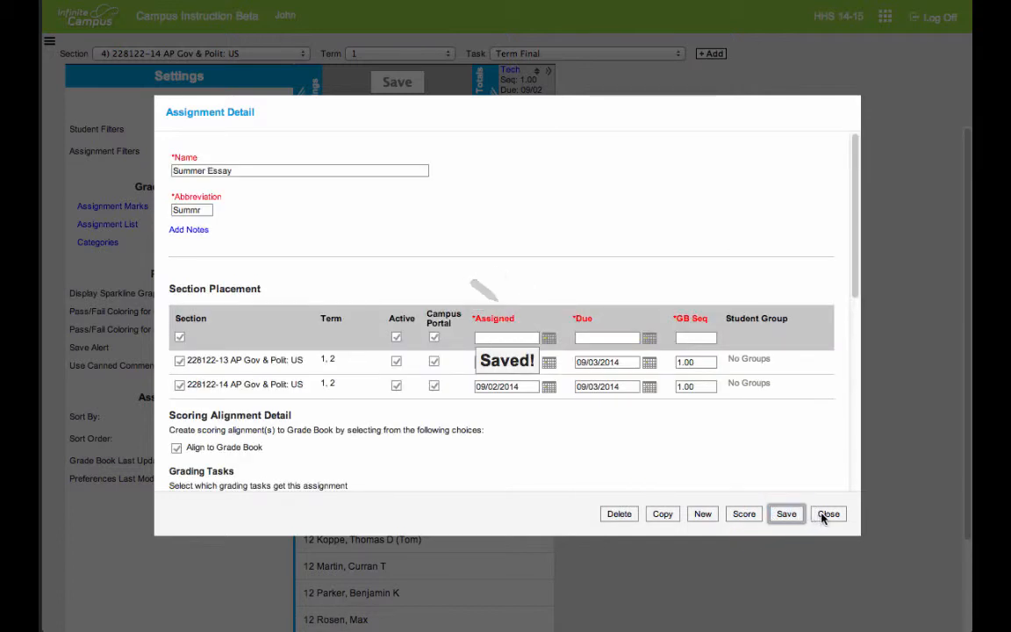
{"action": "left_click", "coordinate": [827, 516]}
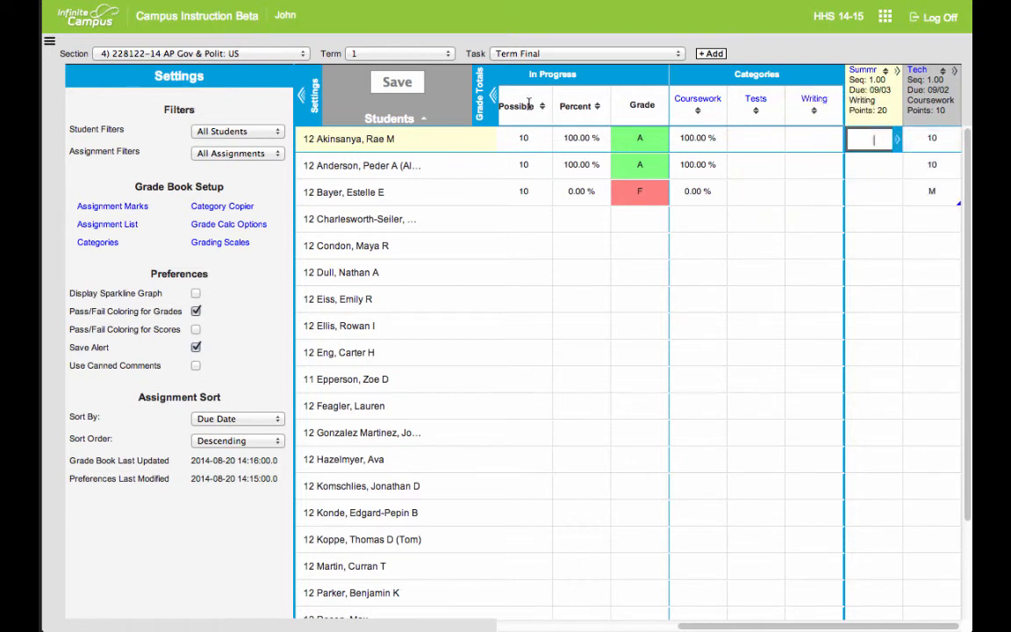
Step: Hide the grade totals so the Summr and Tech score columns sit directly beside the student list
{"action": "left_click", "coordinate": [483, 93]}
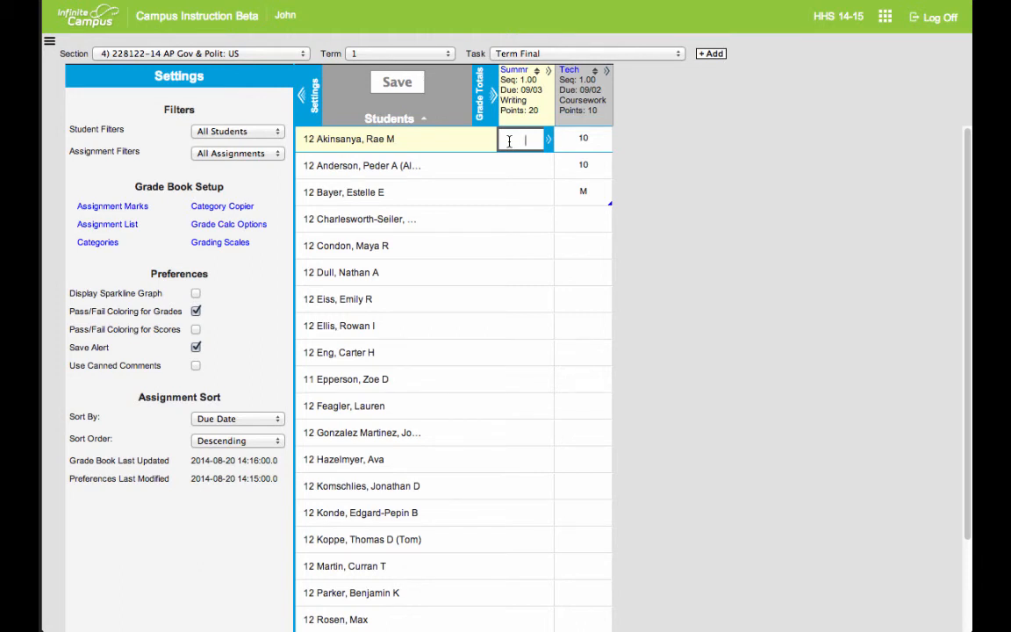
{"action": "mouse_move", "coordinate": [518, 105]}
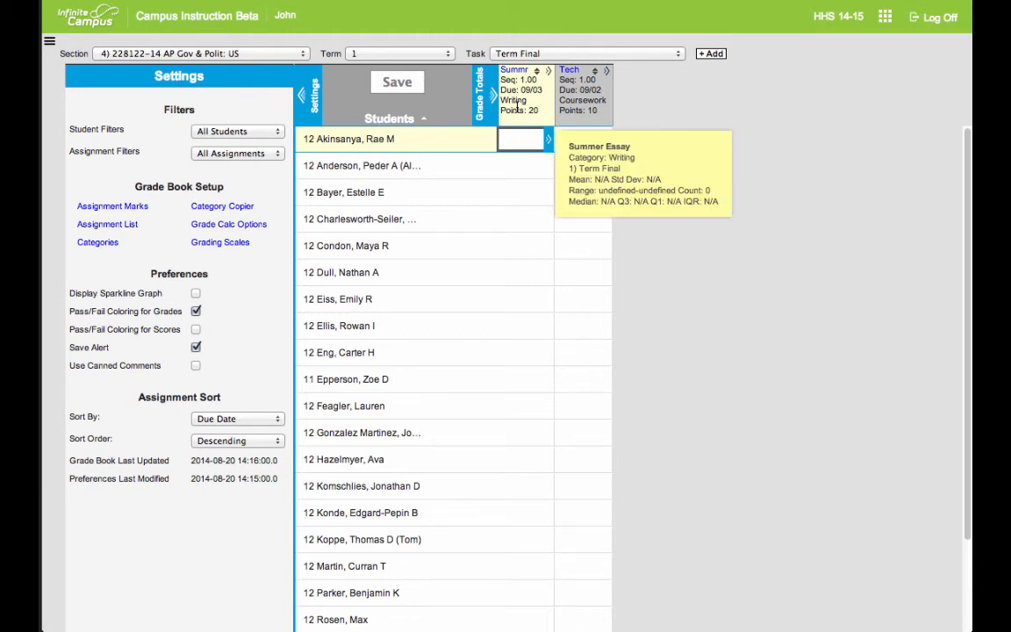